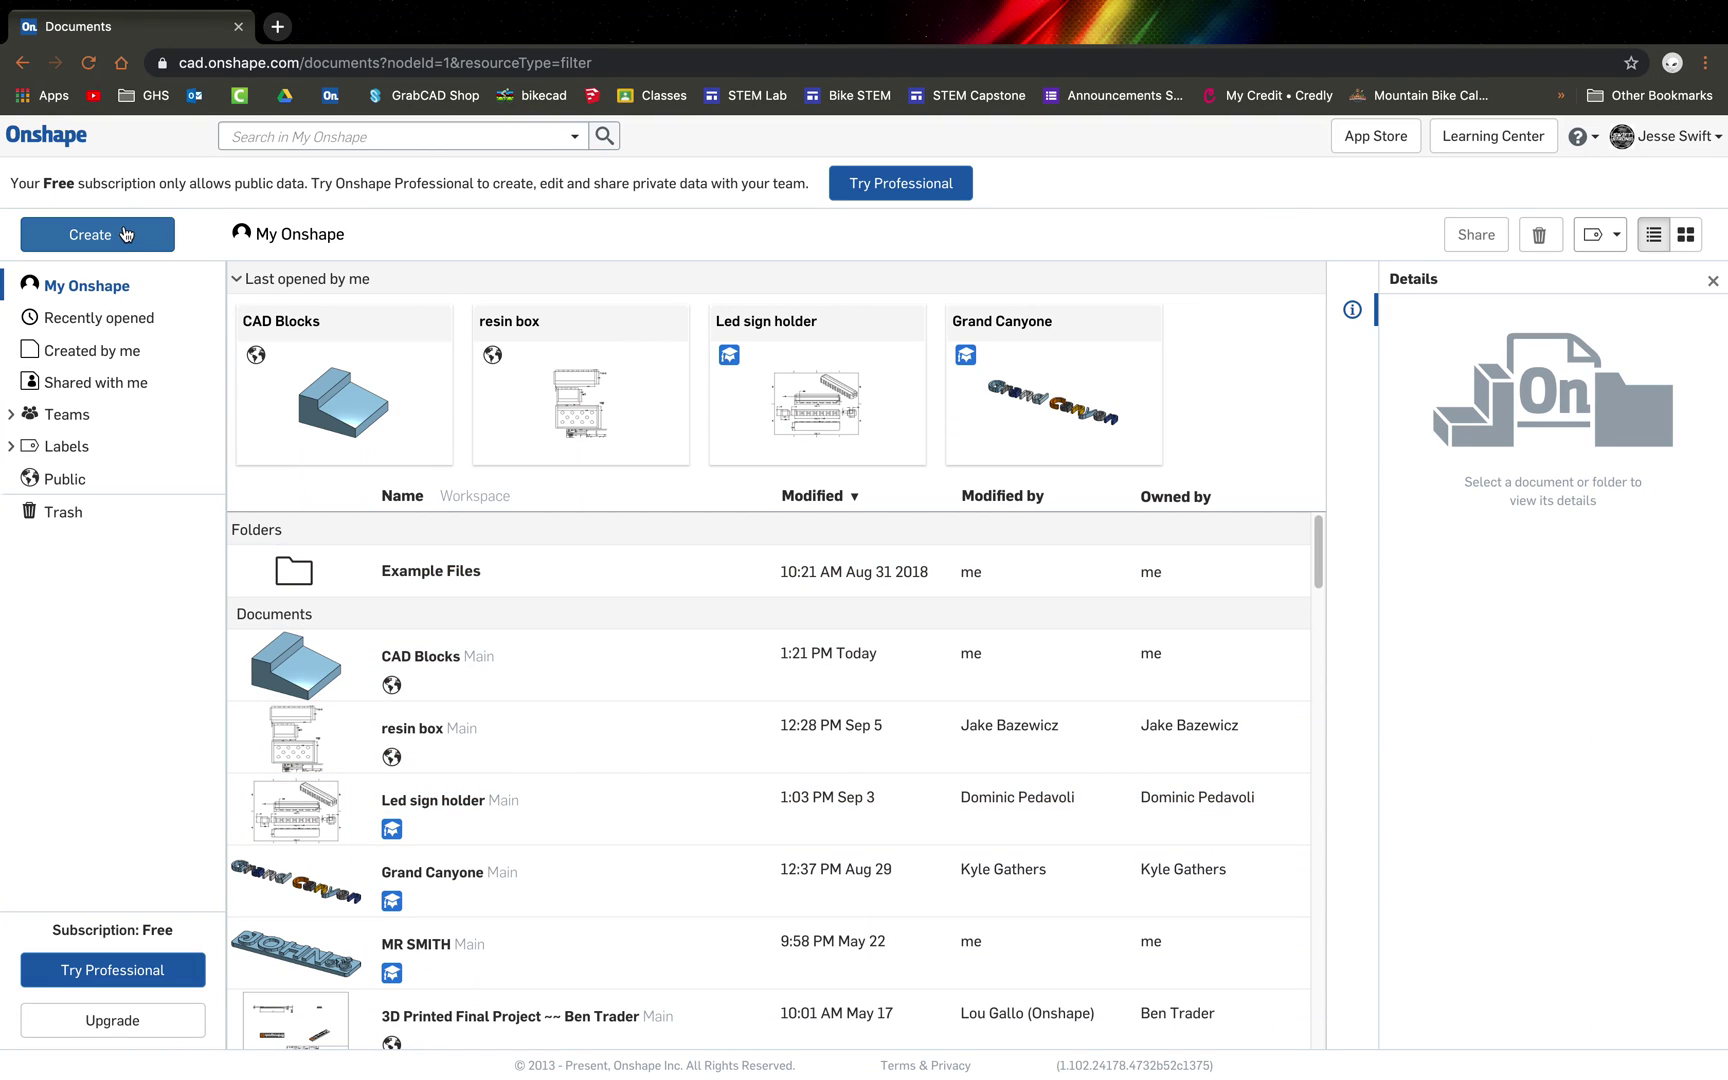
Create a new public Onshape document named 'CAD Blocks'
left_click(125, 234)
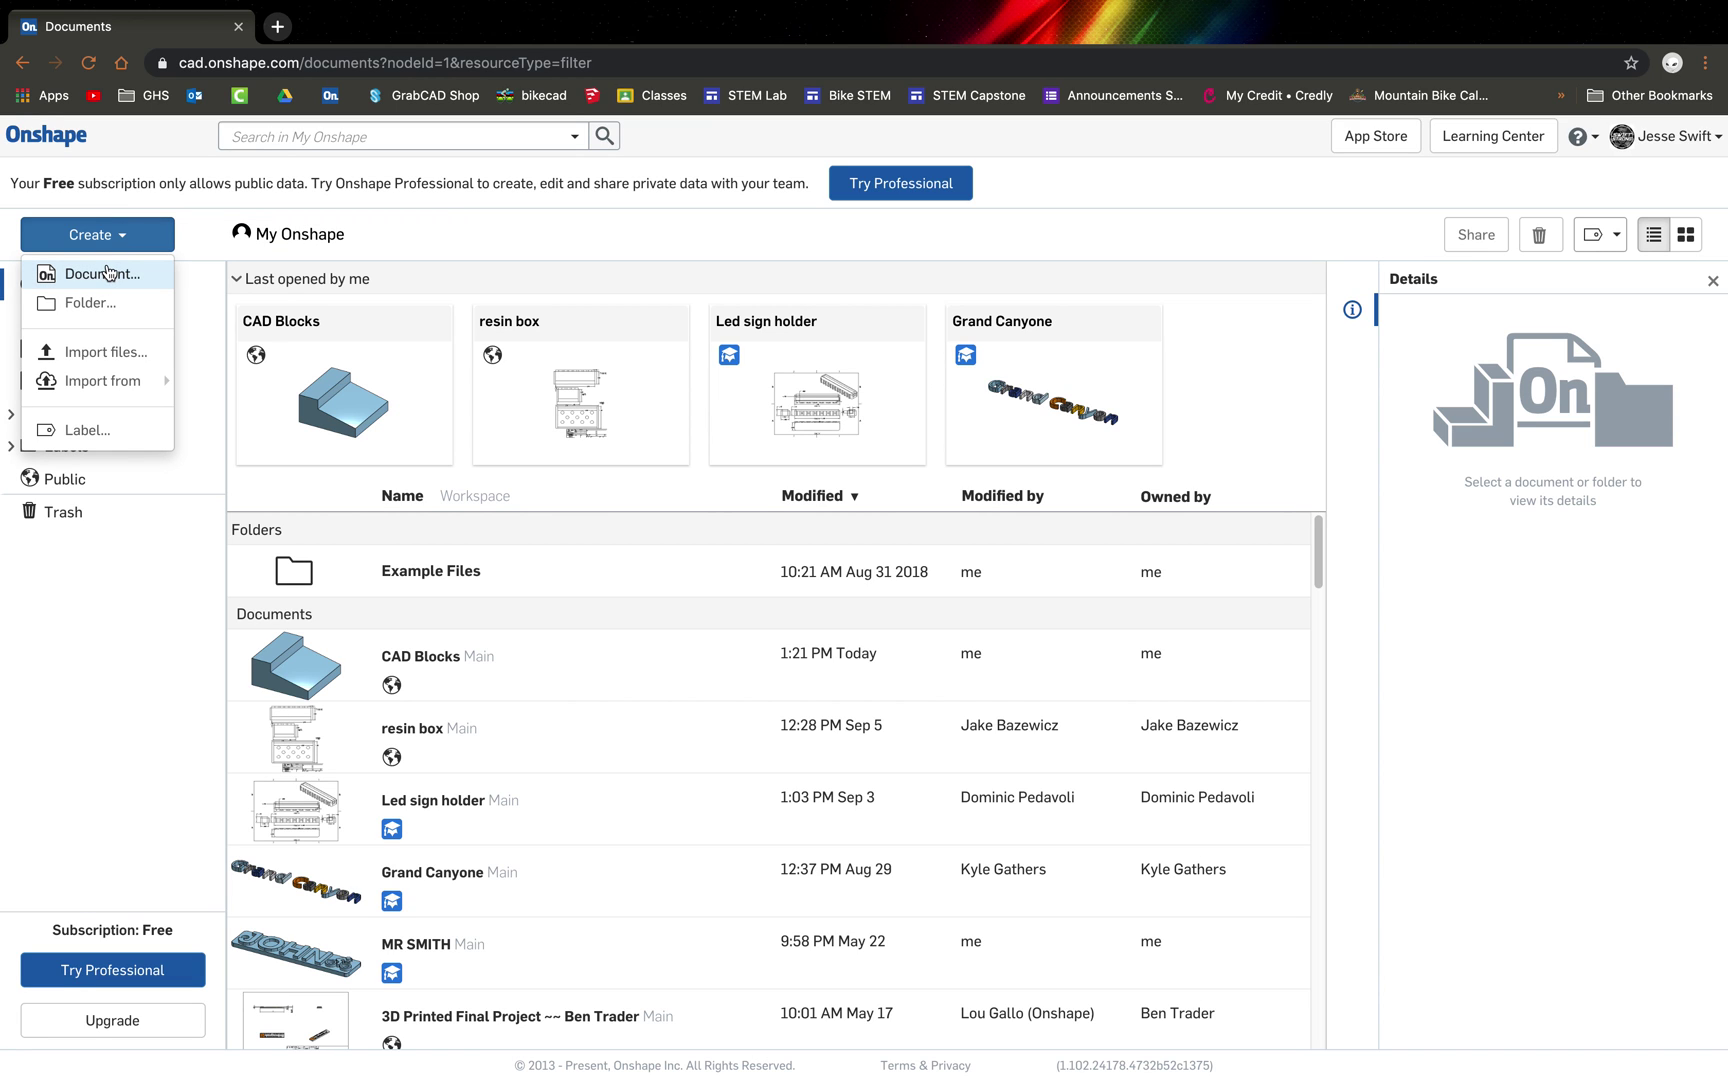
left_click(105, 273)
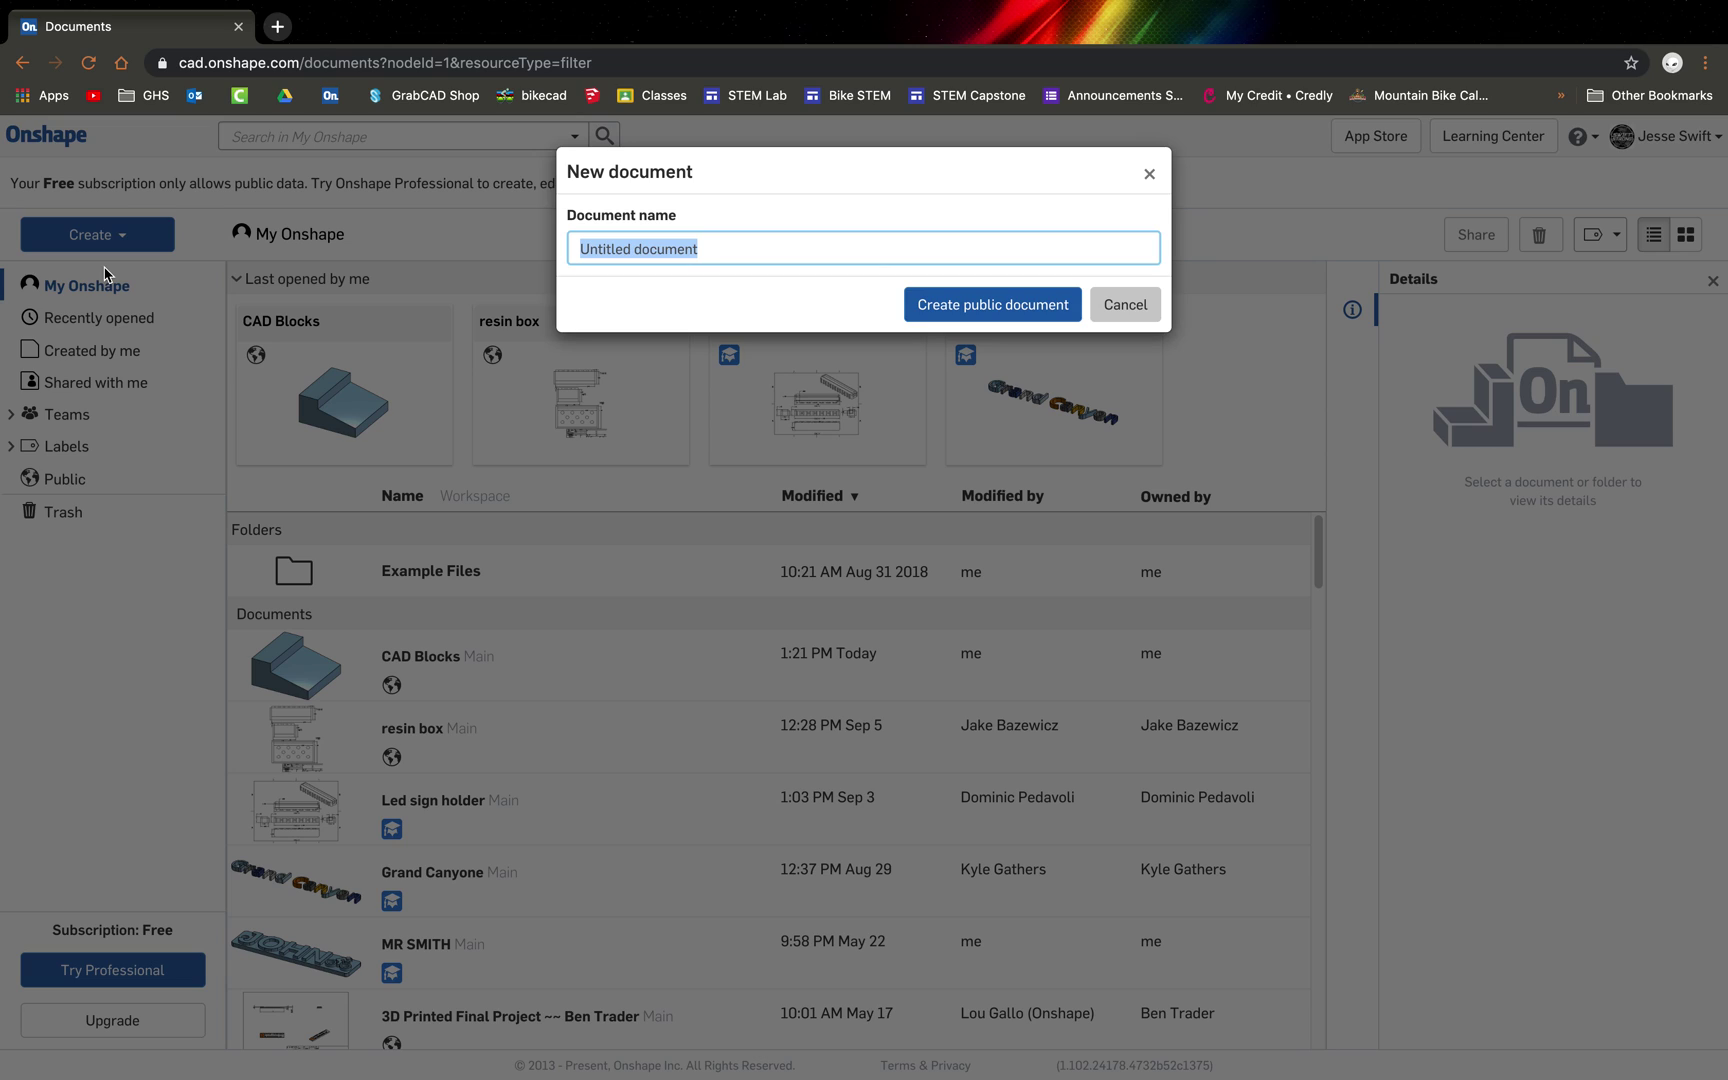
type("CAD Blocks")
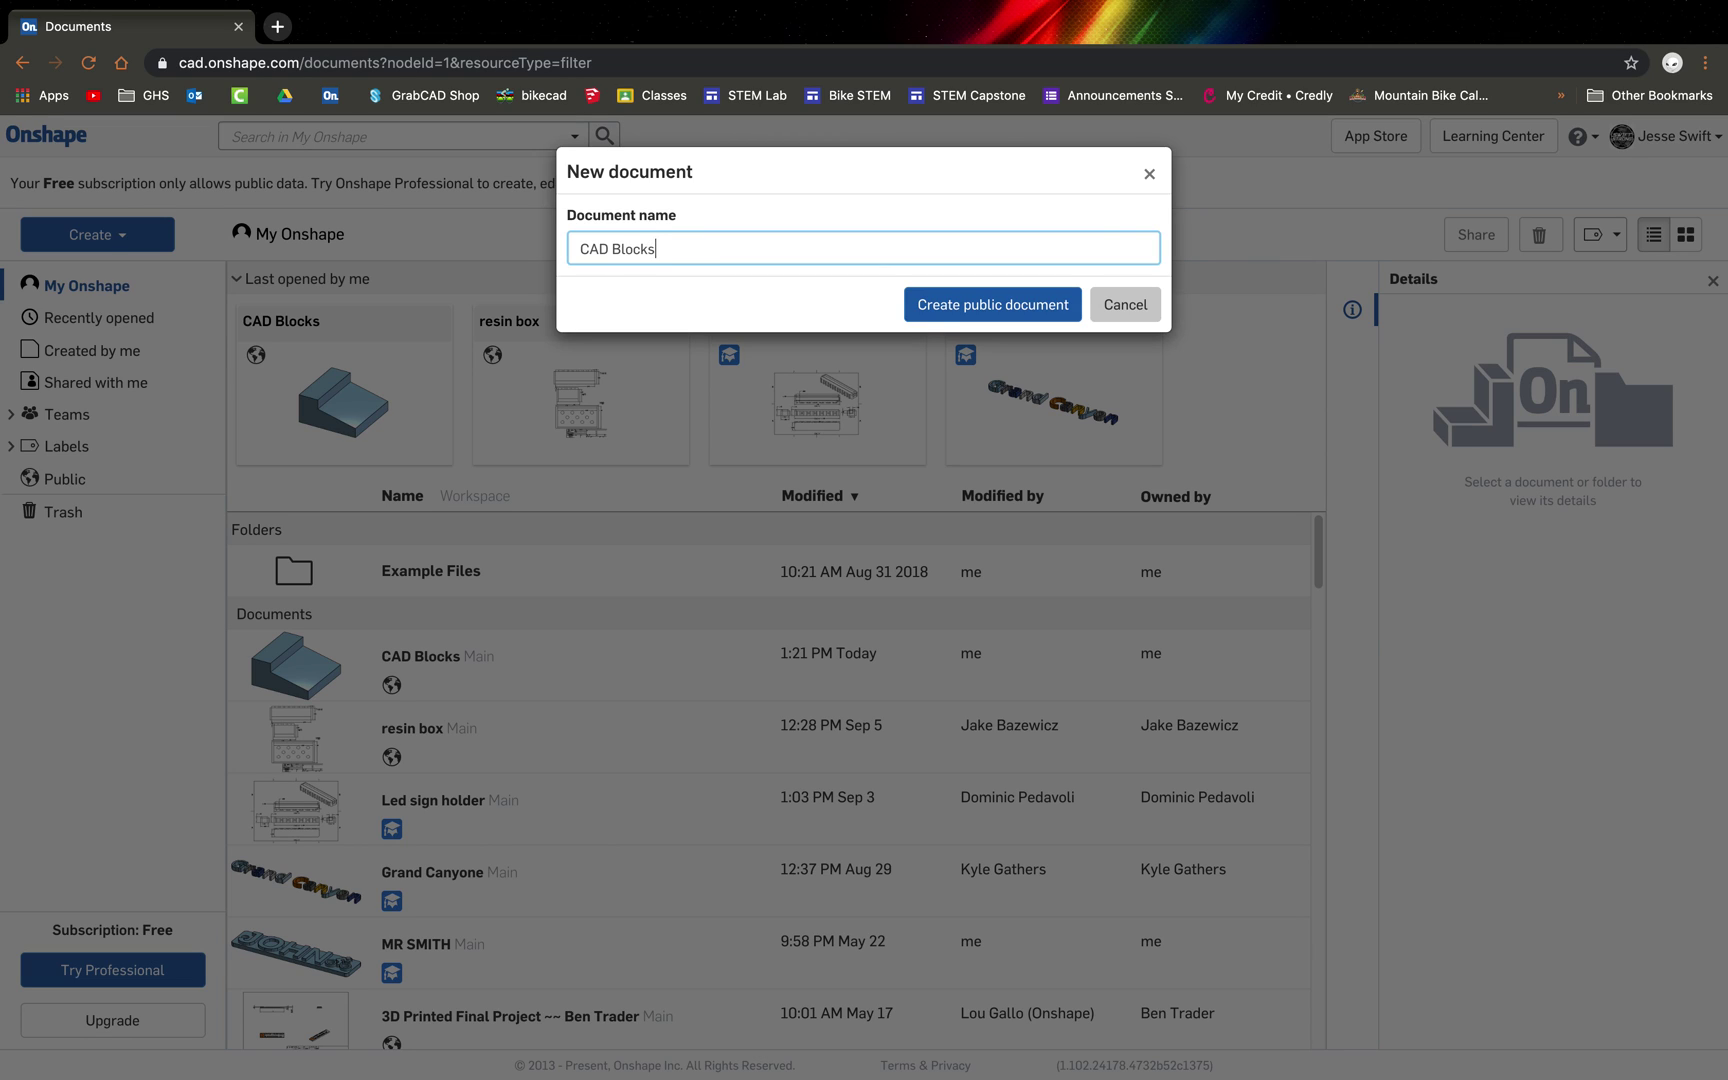
left_click(932, 305)
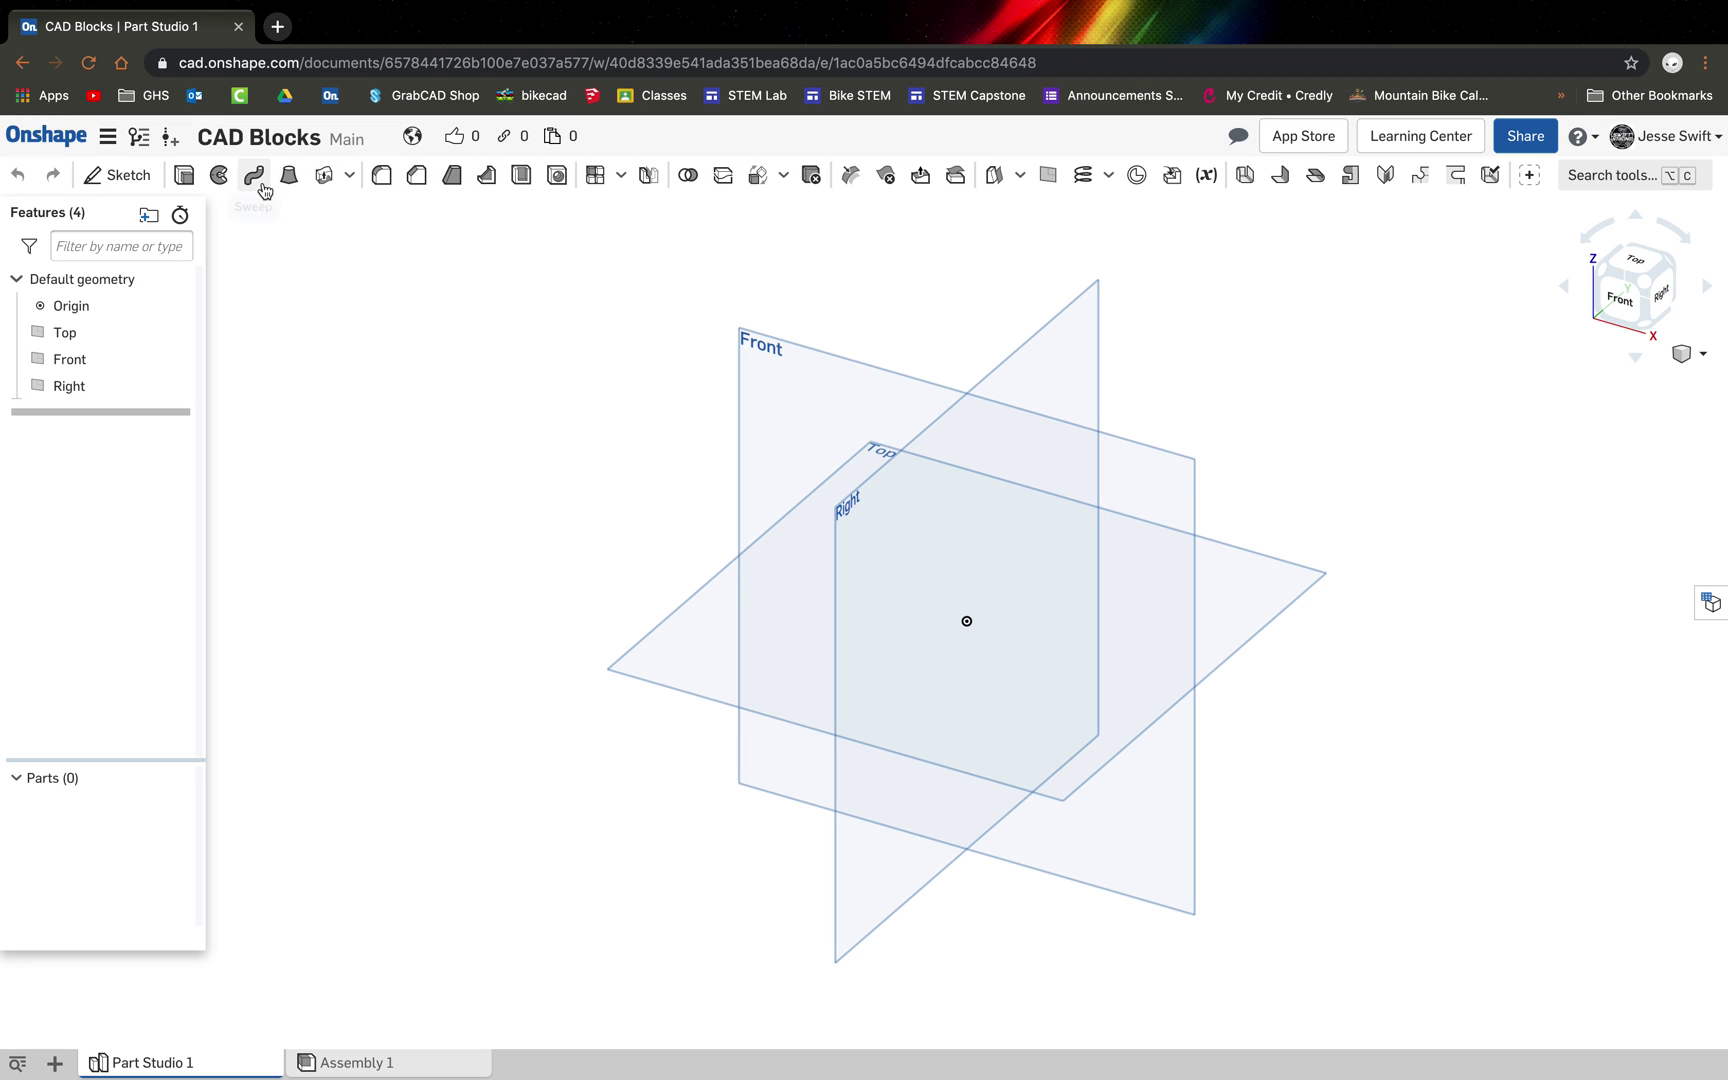
Start Sketch 1 on the Top plane and place a corner rectangle's first corner
left_click(130, 180)
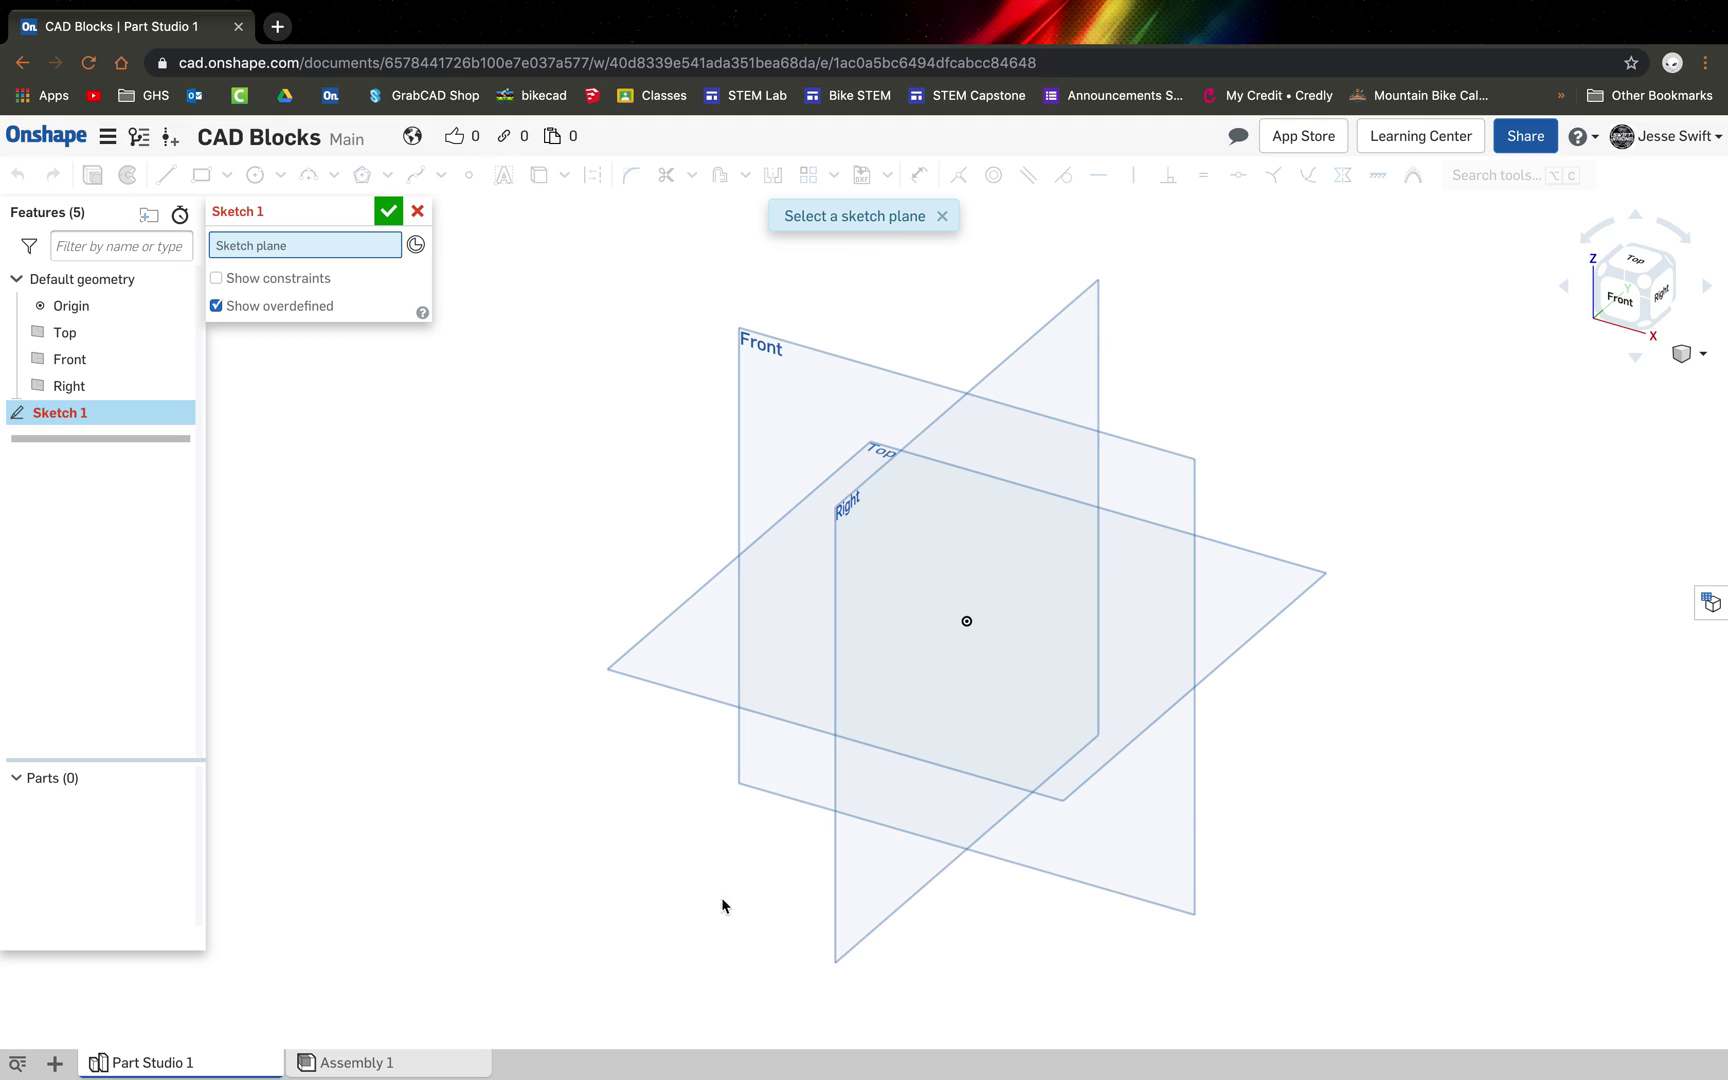
left_click(716, 659)
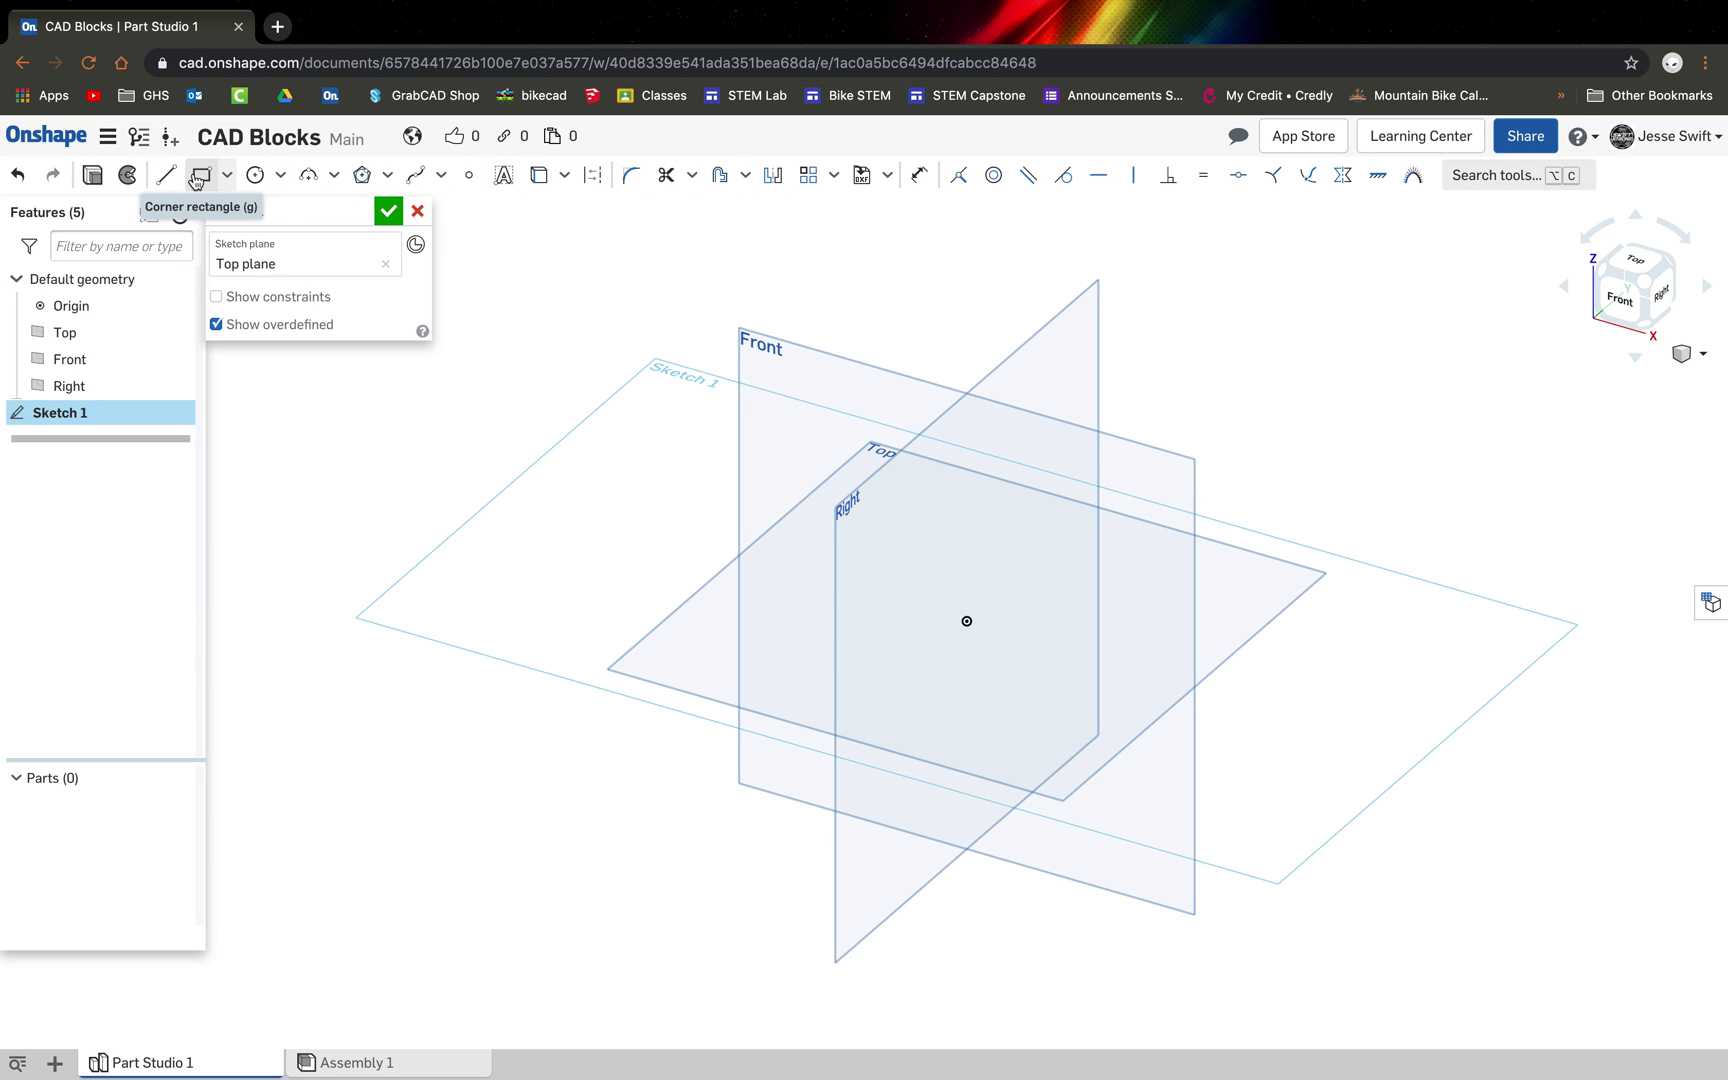
left_click(196, 179)
left_click(759, 637)
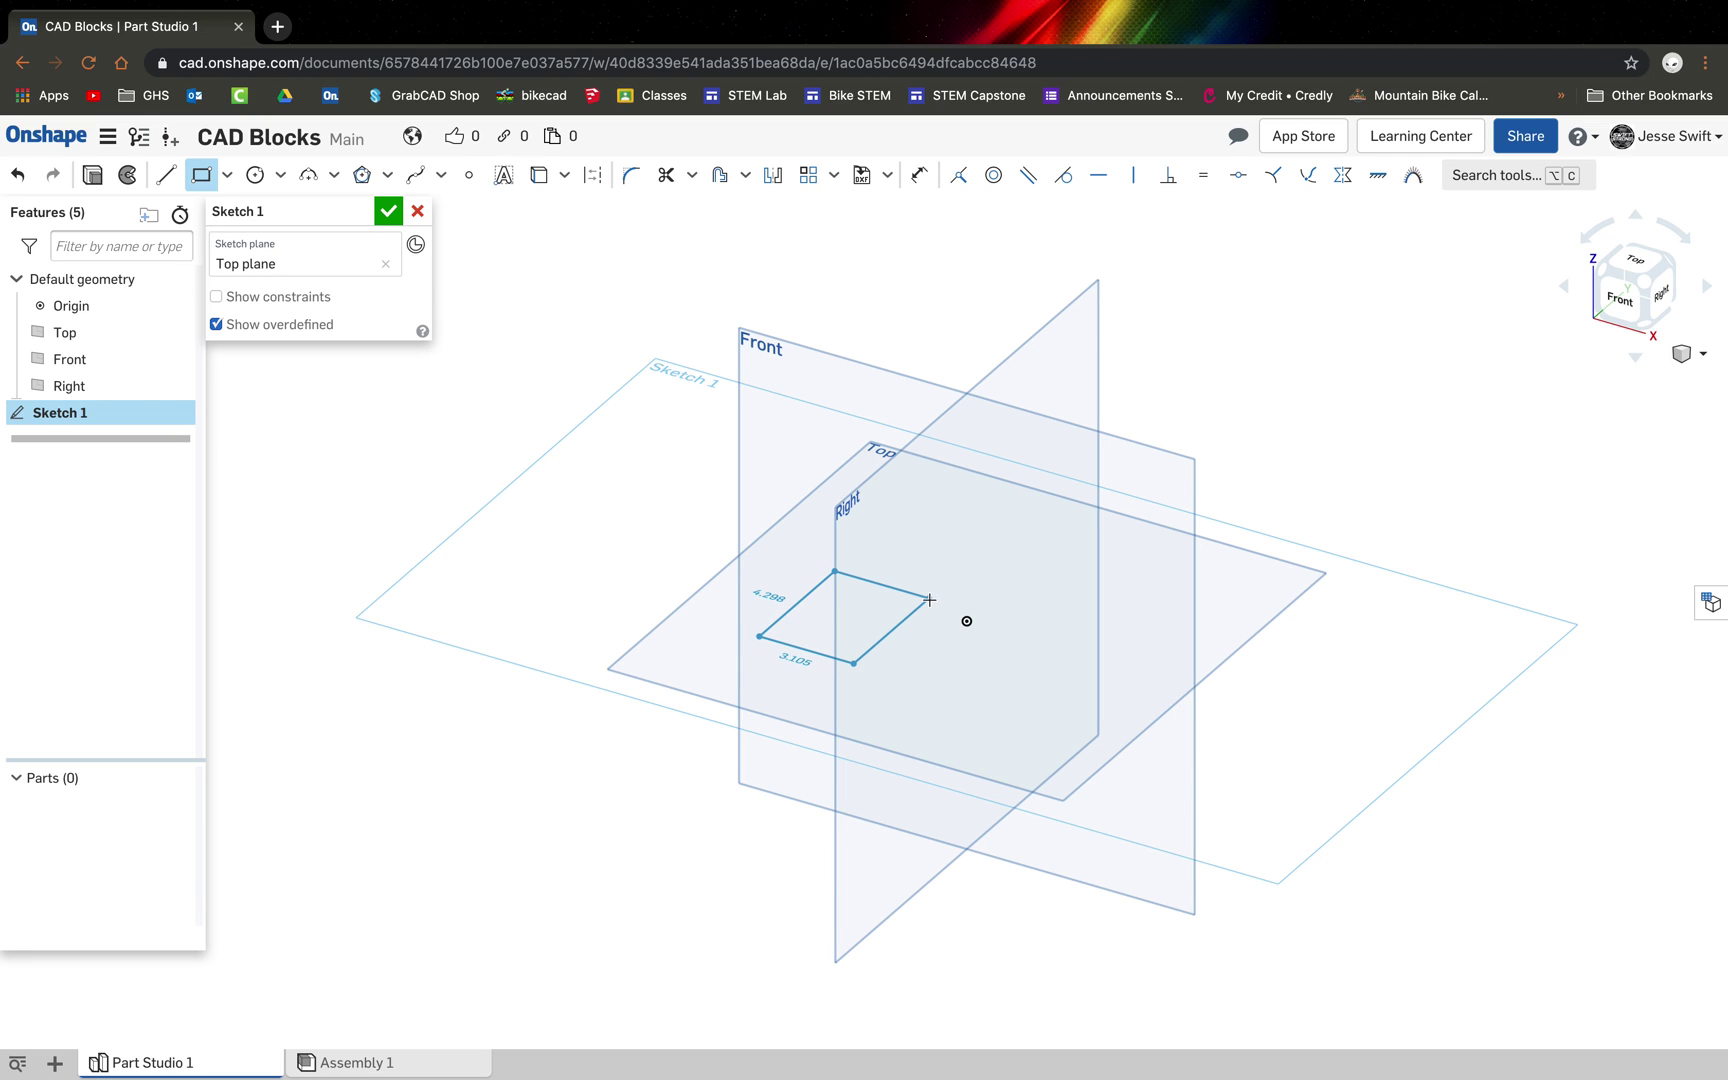
Complete the rectangle and dimension its right edge to 3
left_click(929, 600)
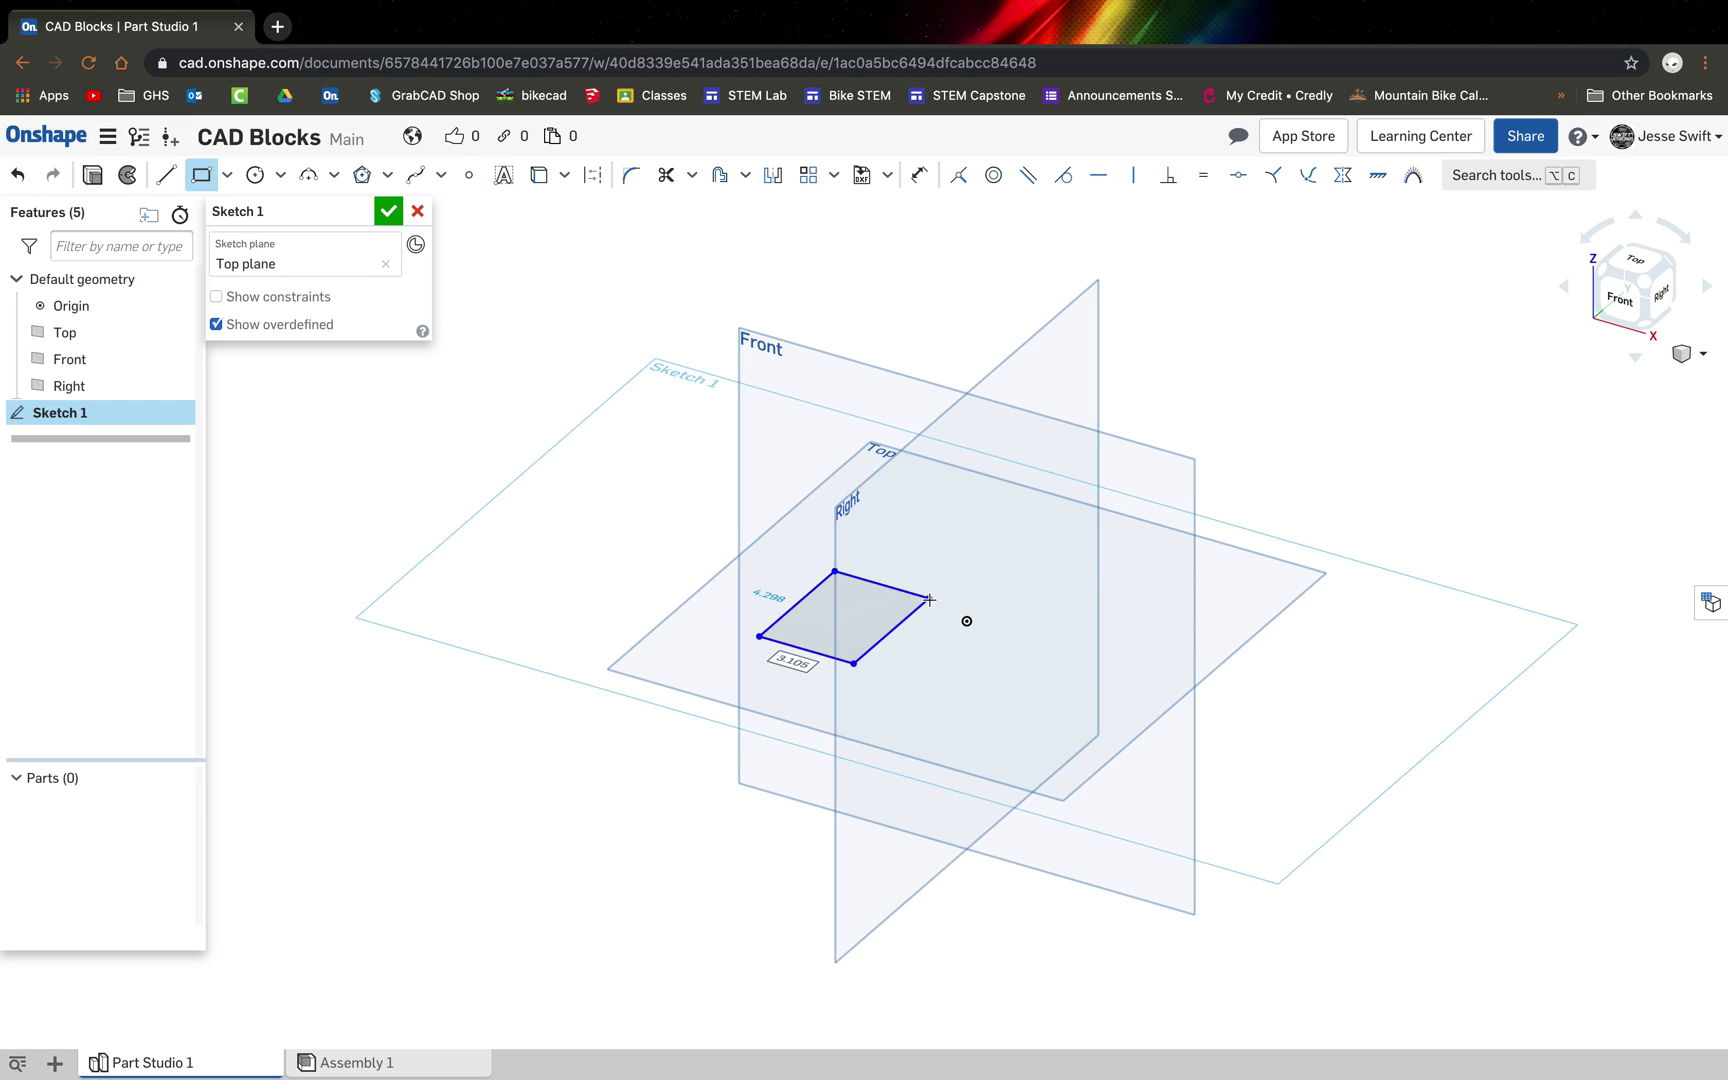
left_click(920, 178)
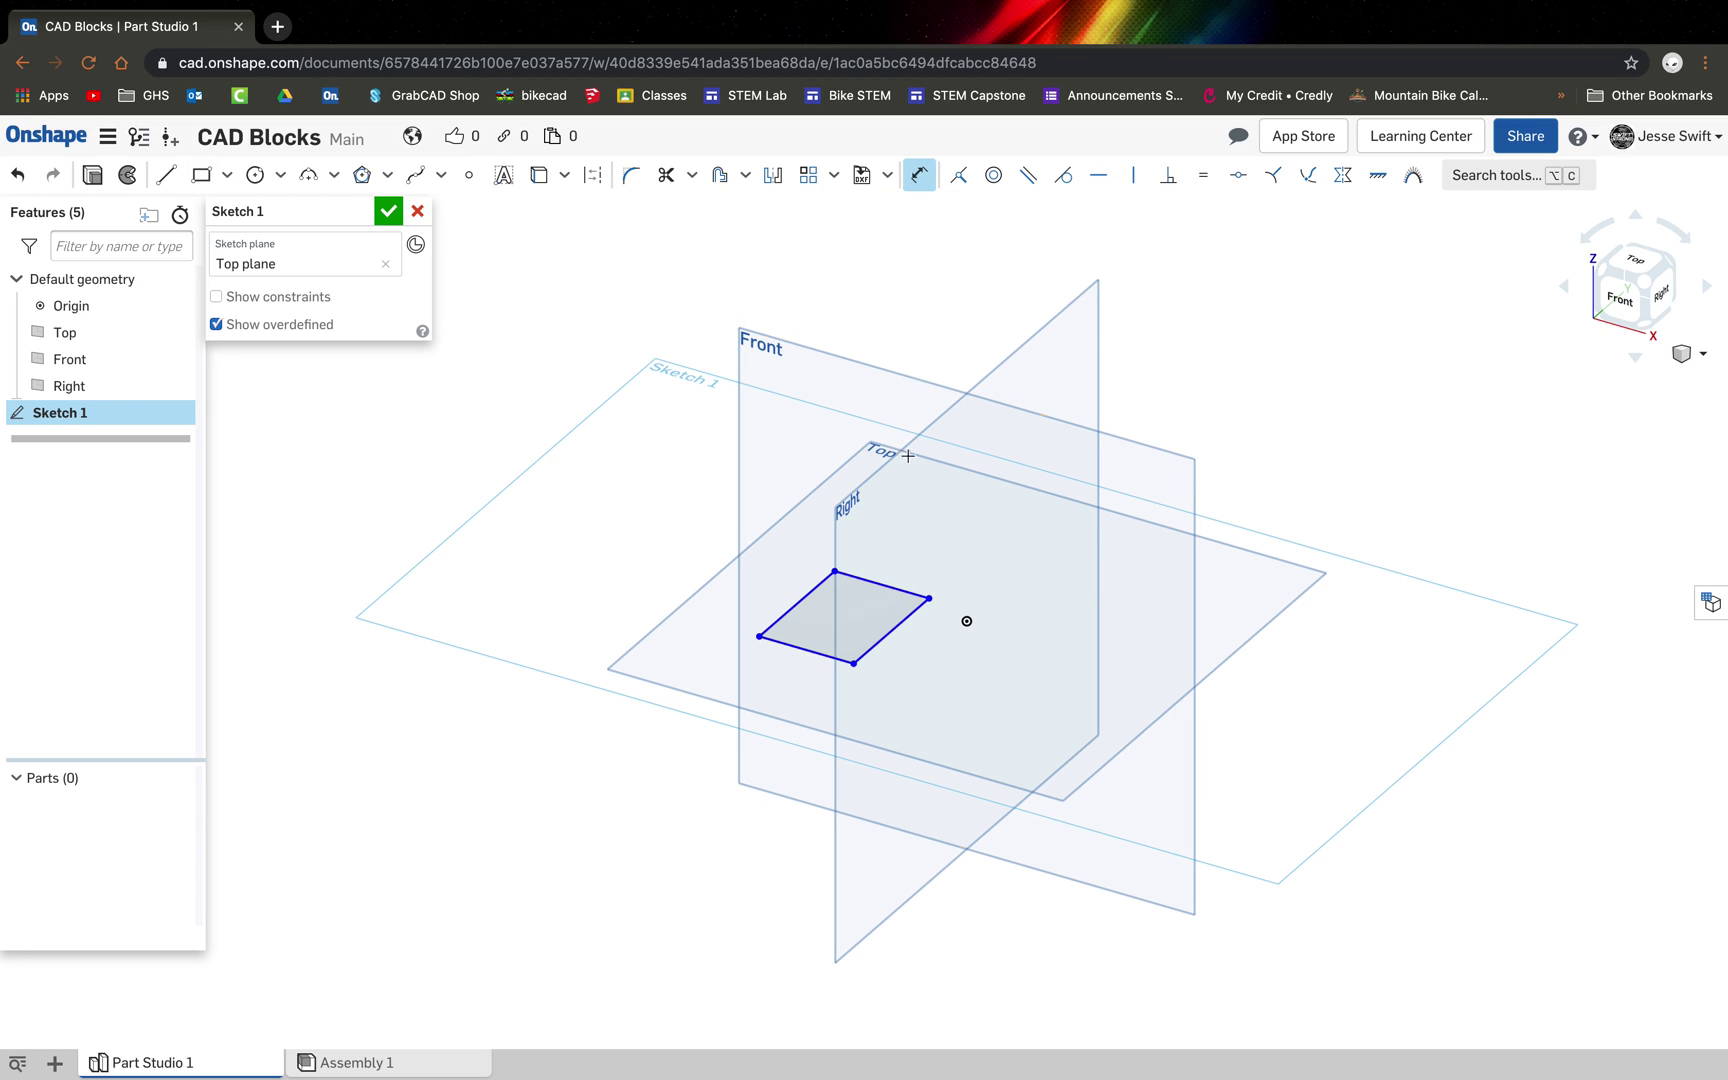
left_click(893, 629)
left_click(925, 657)
type("3")
key("Return")
Dimension the bottom edge to 3, correcting a mistaken 3.9, and accept Sketch 1
left_click(815, 643)
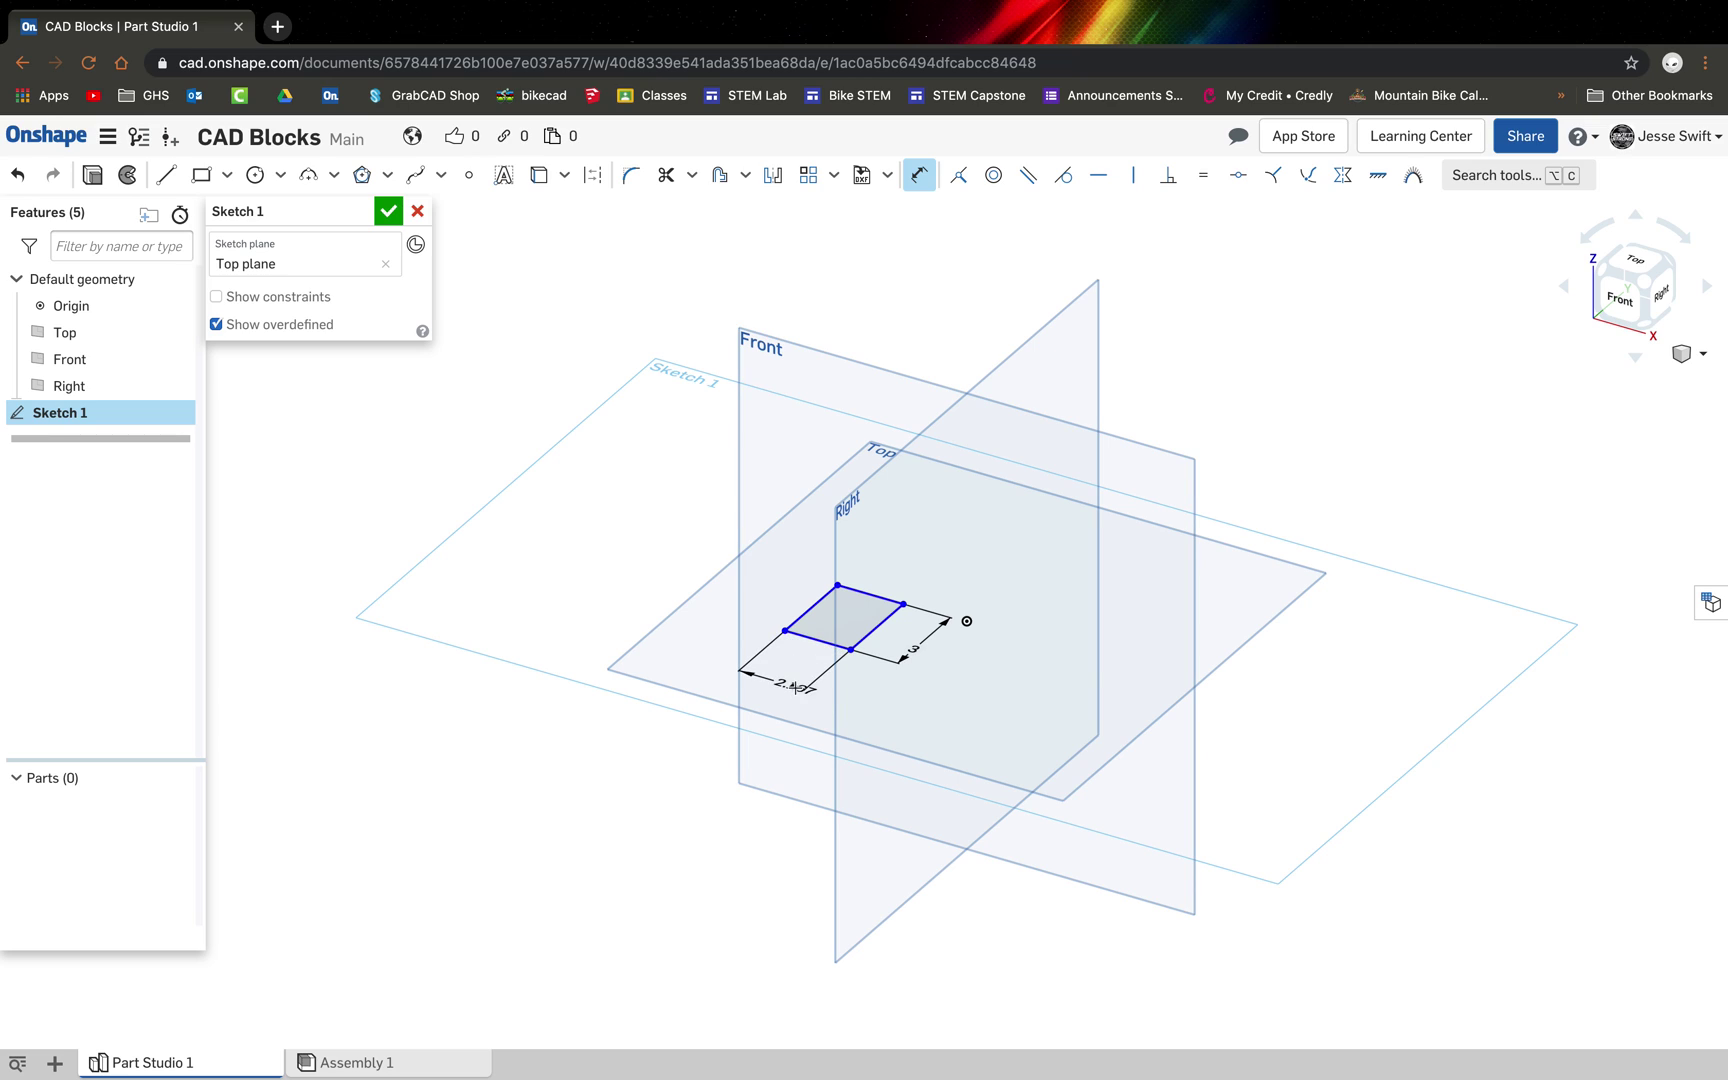
left_click(793, 684)
type("3")
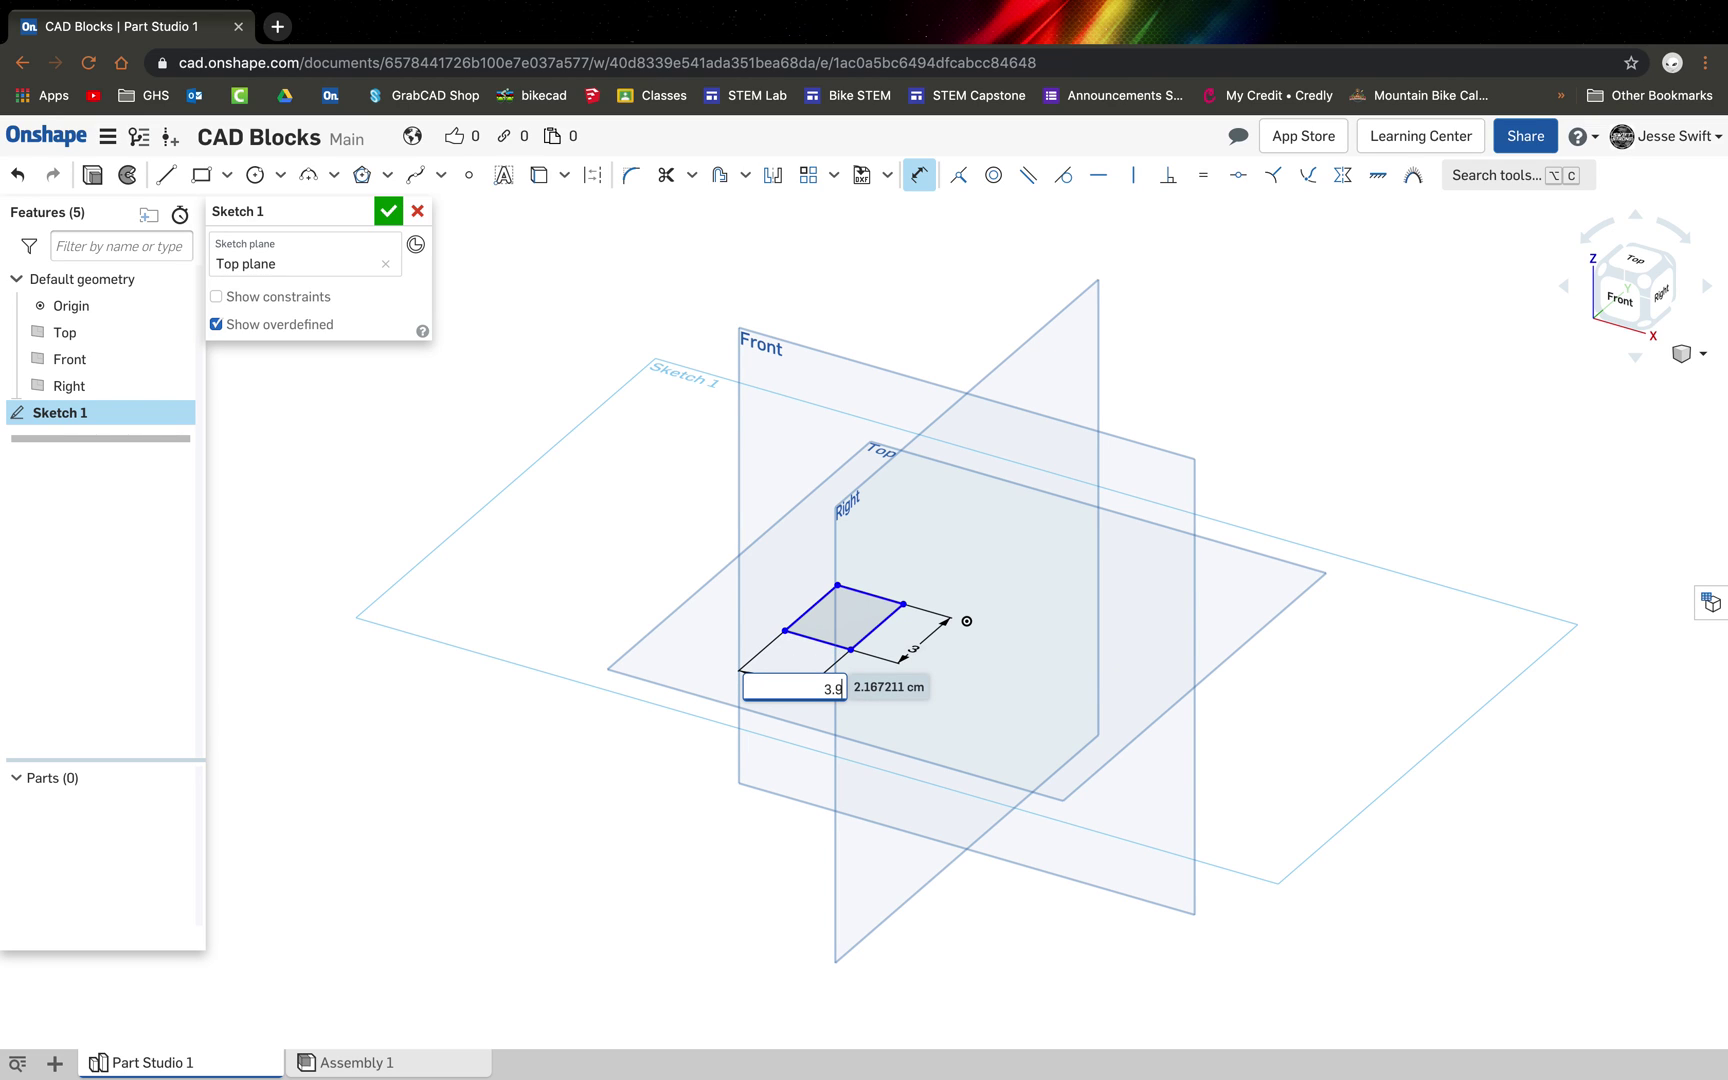
type(".9")
key("Return")
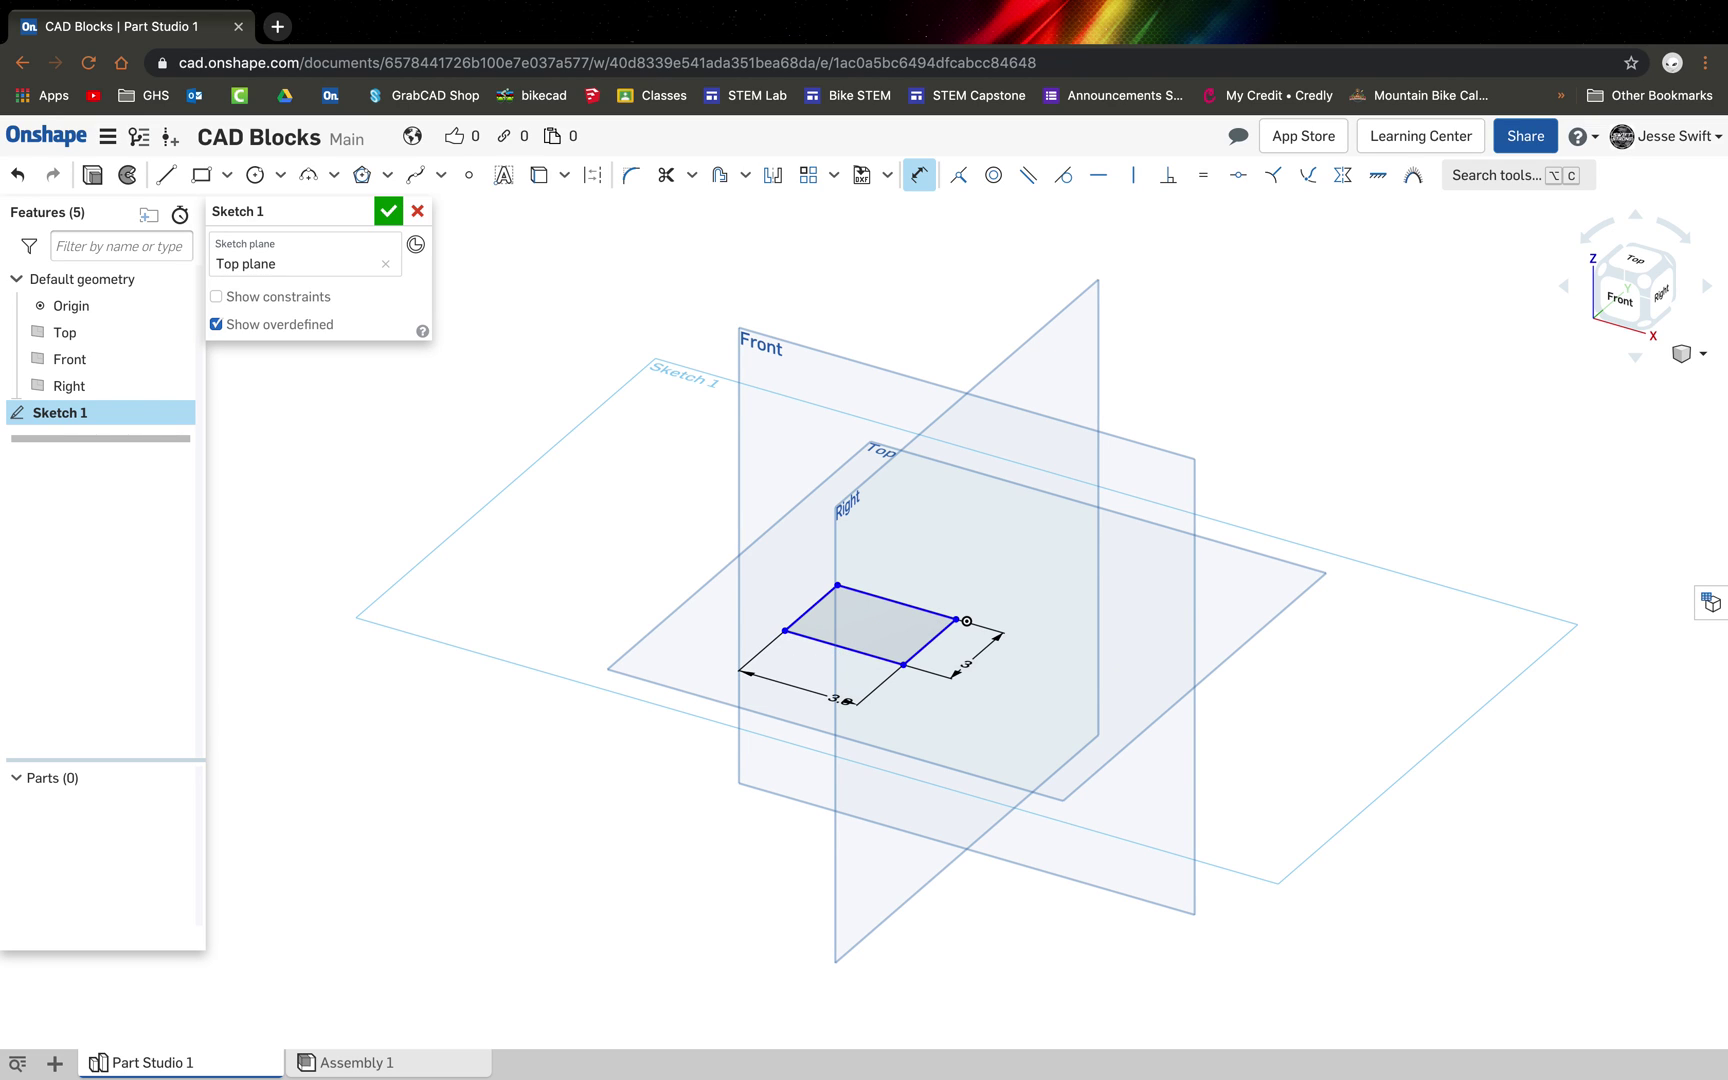
key("ctrl+z")
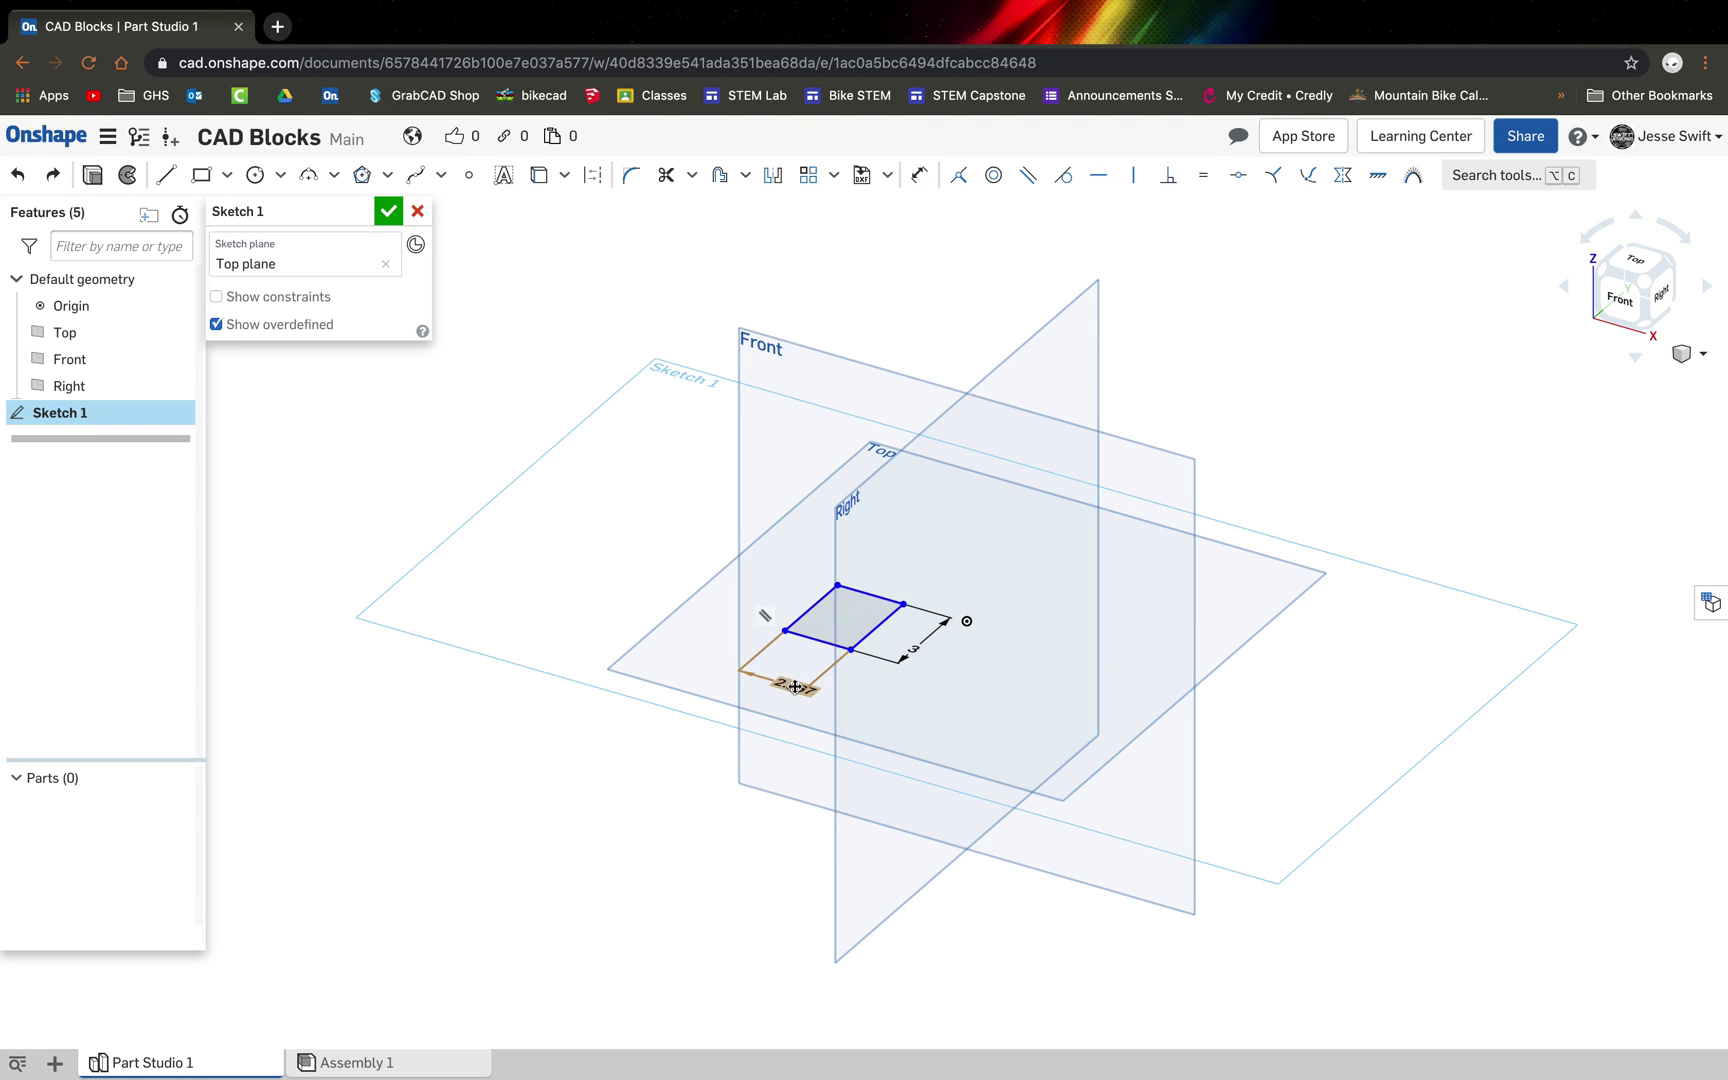
double_click(795, 686)
type("3")
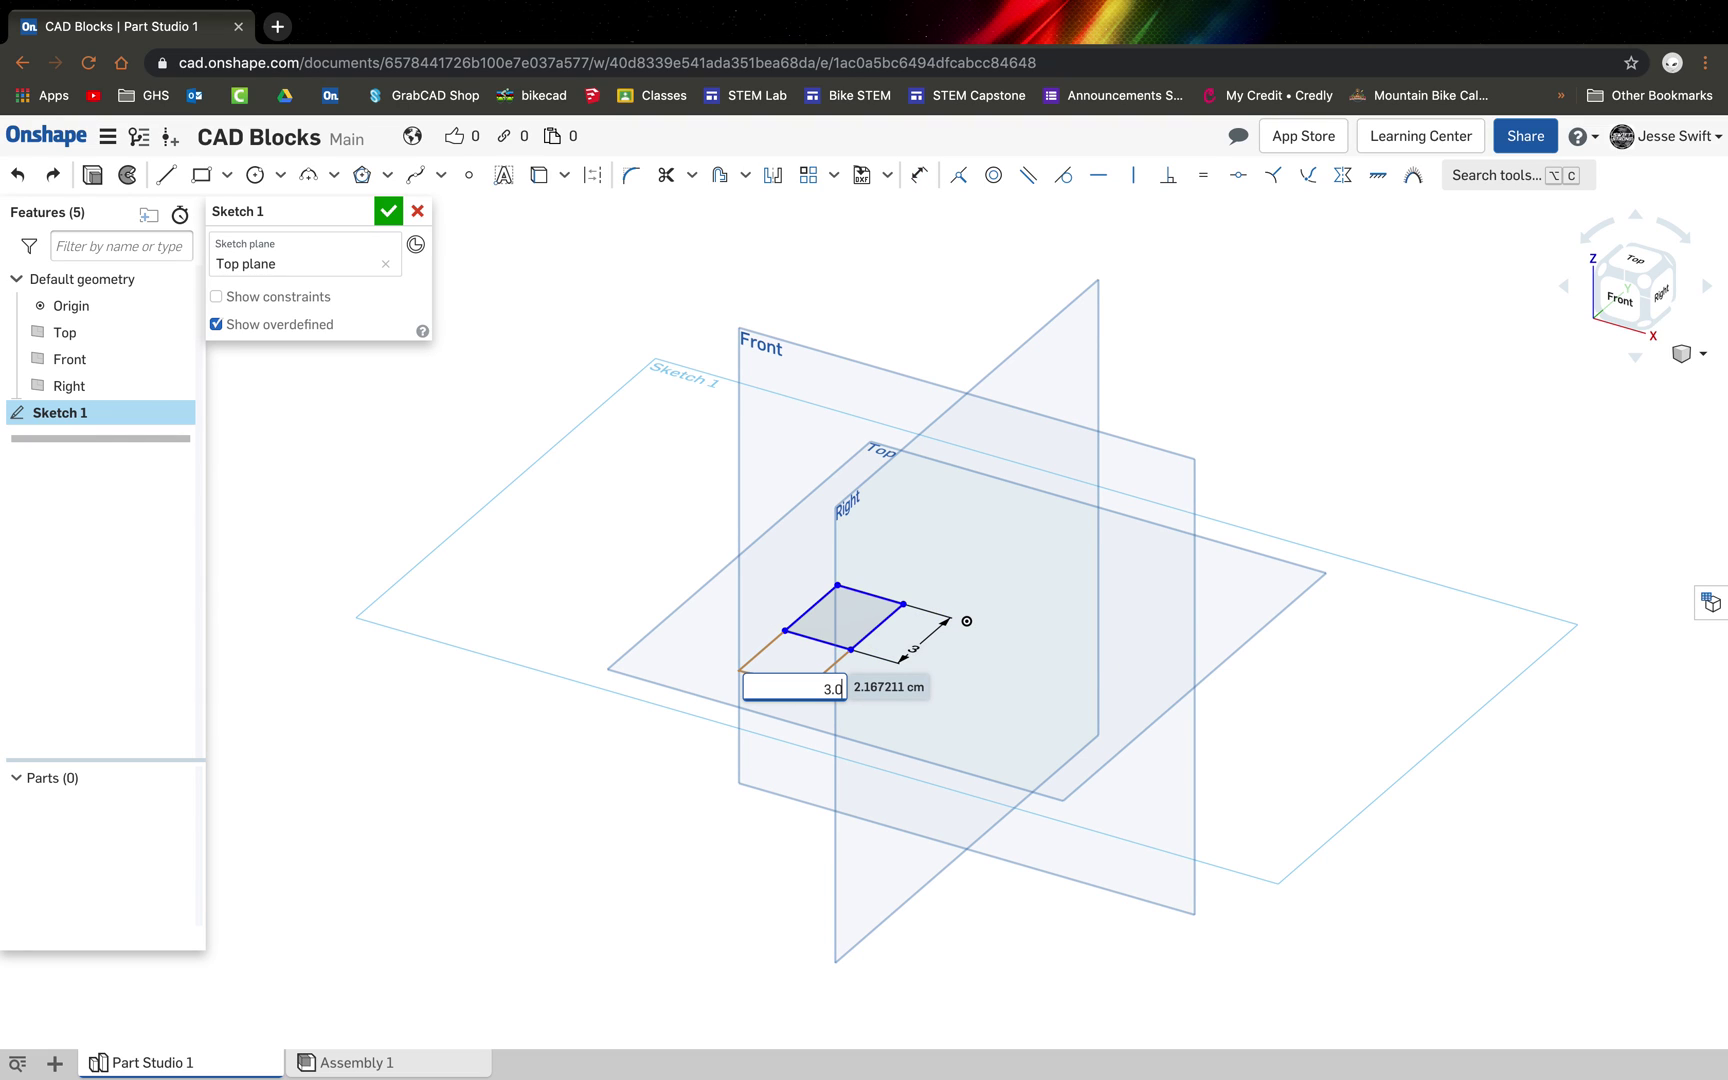
type(".0")
key("Return")
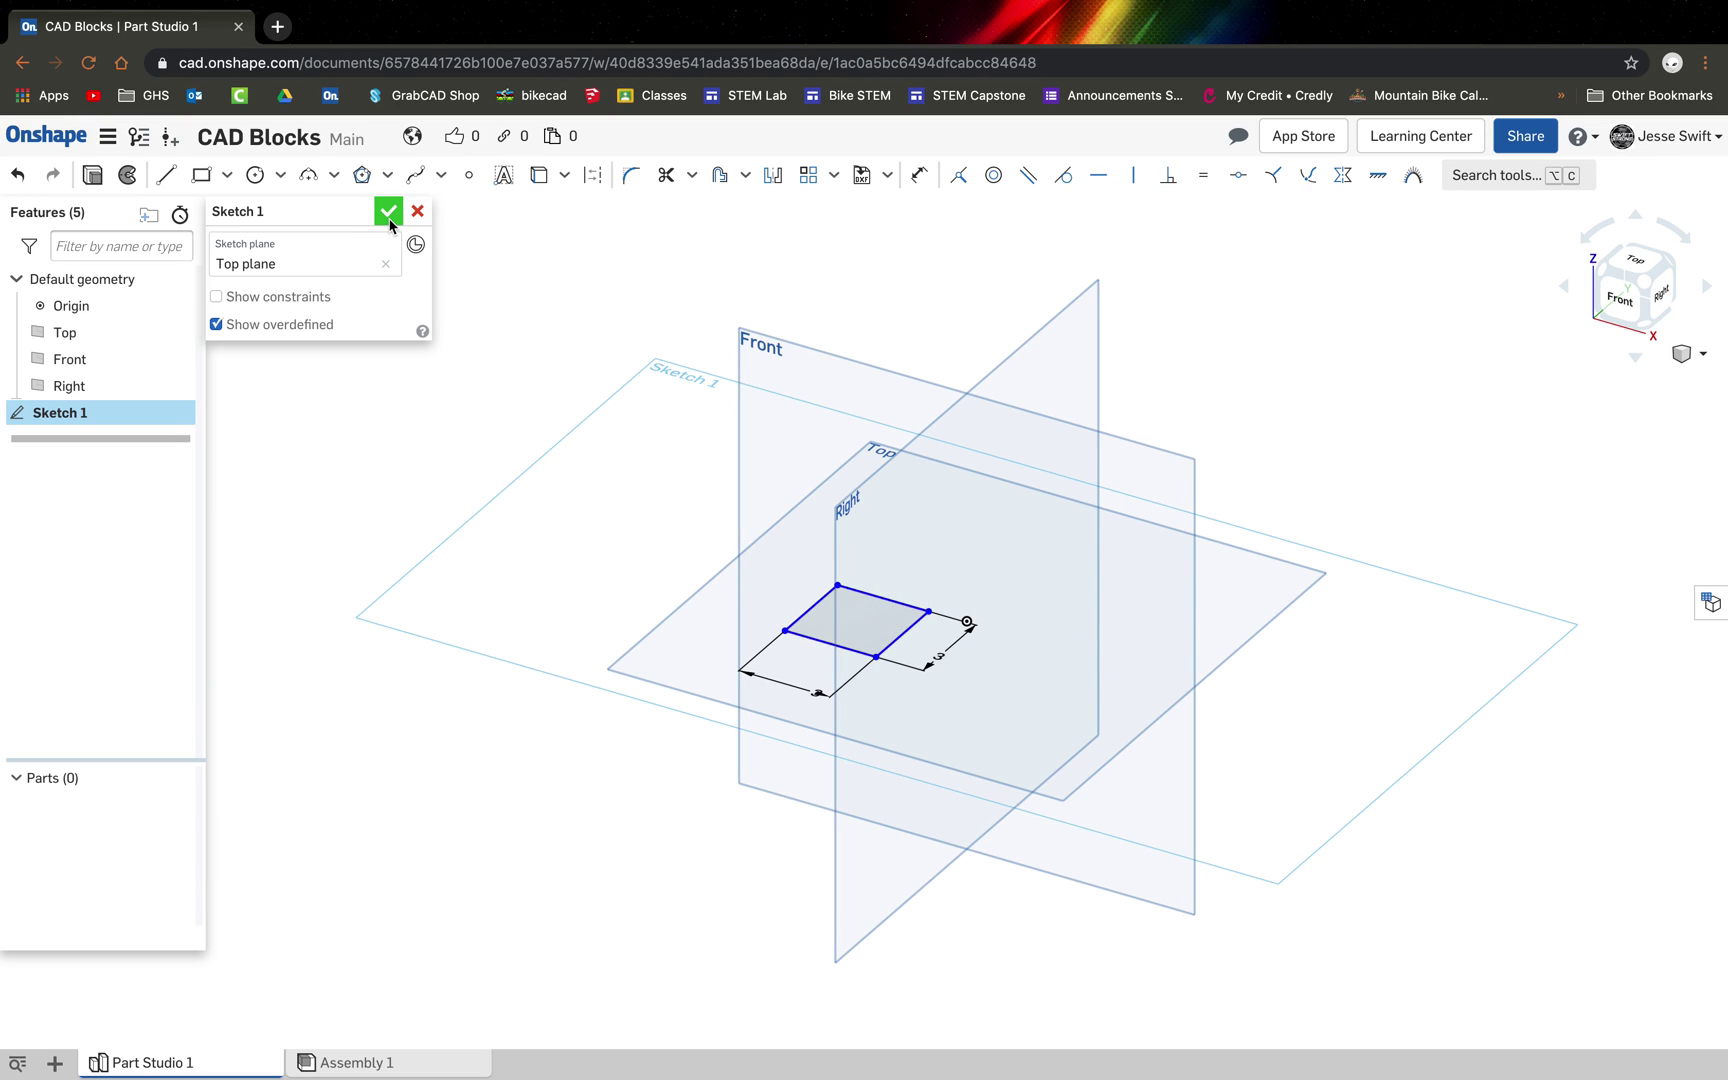
left_click(388, 212)
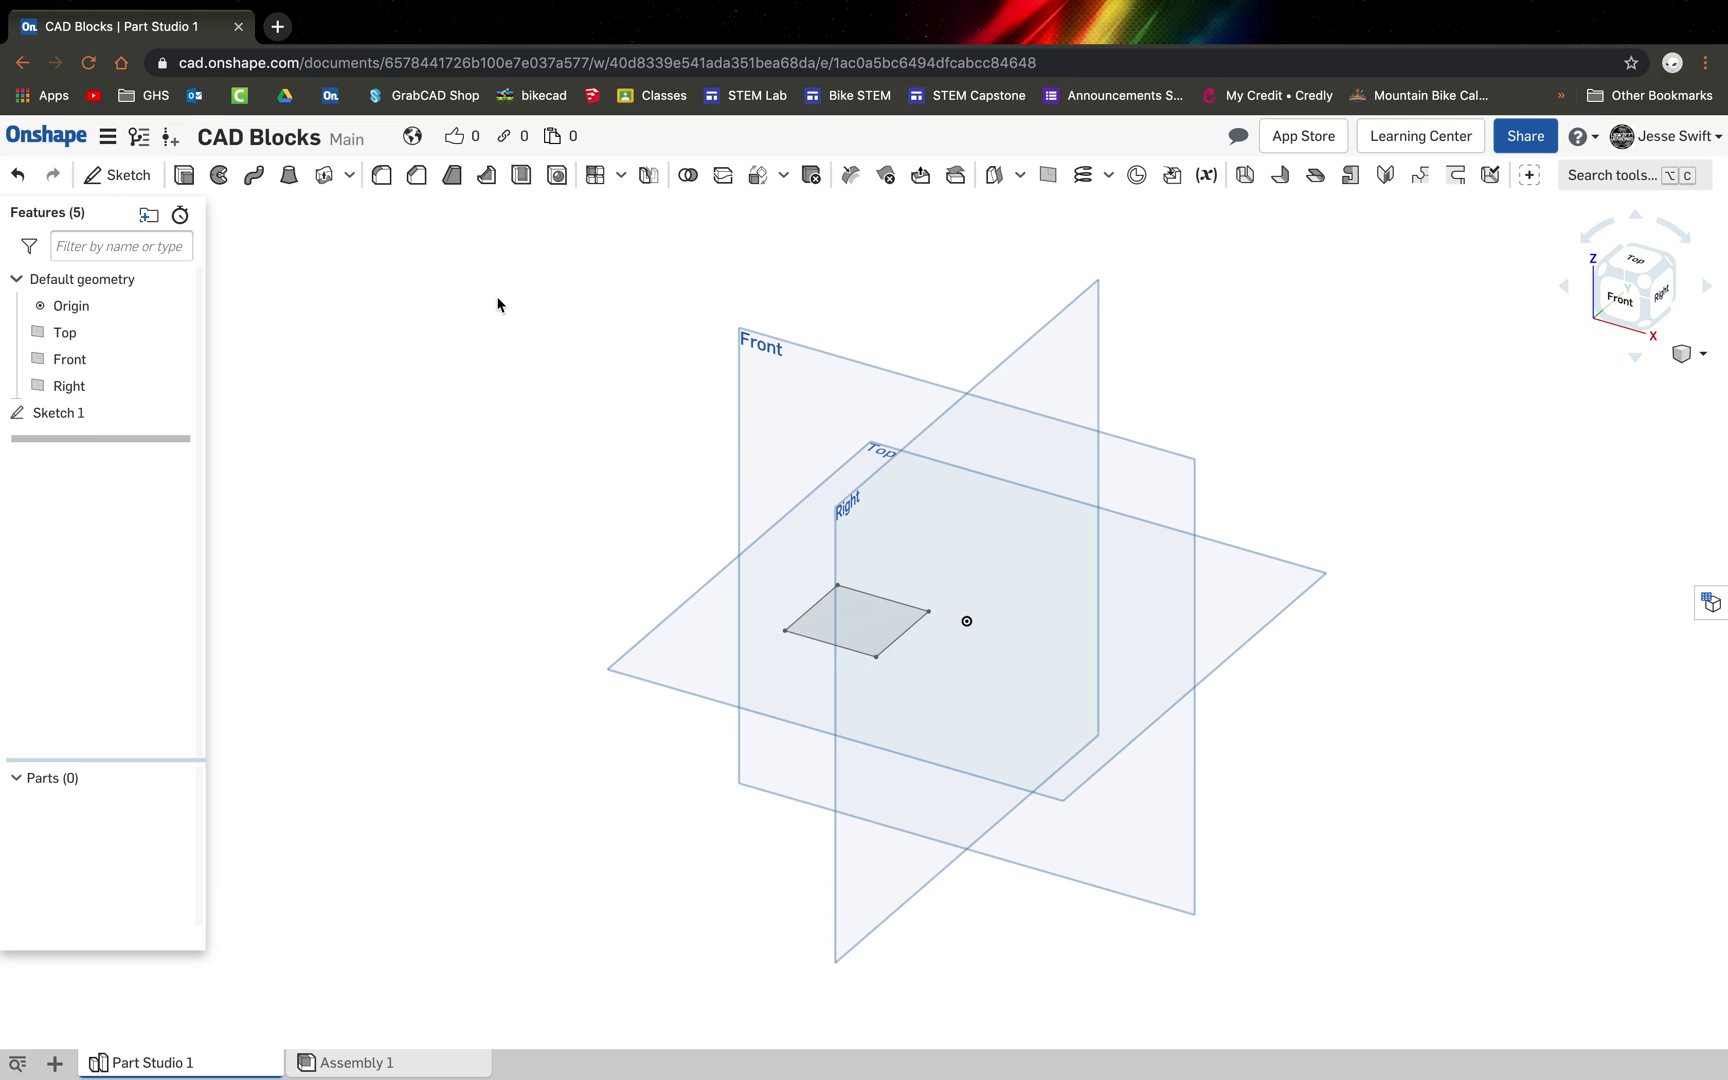
Extrude the square sketch region to a 1.5 cm depth as a solid block
left_click(185, 177)
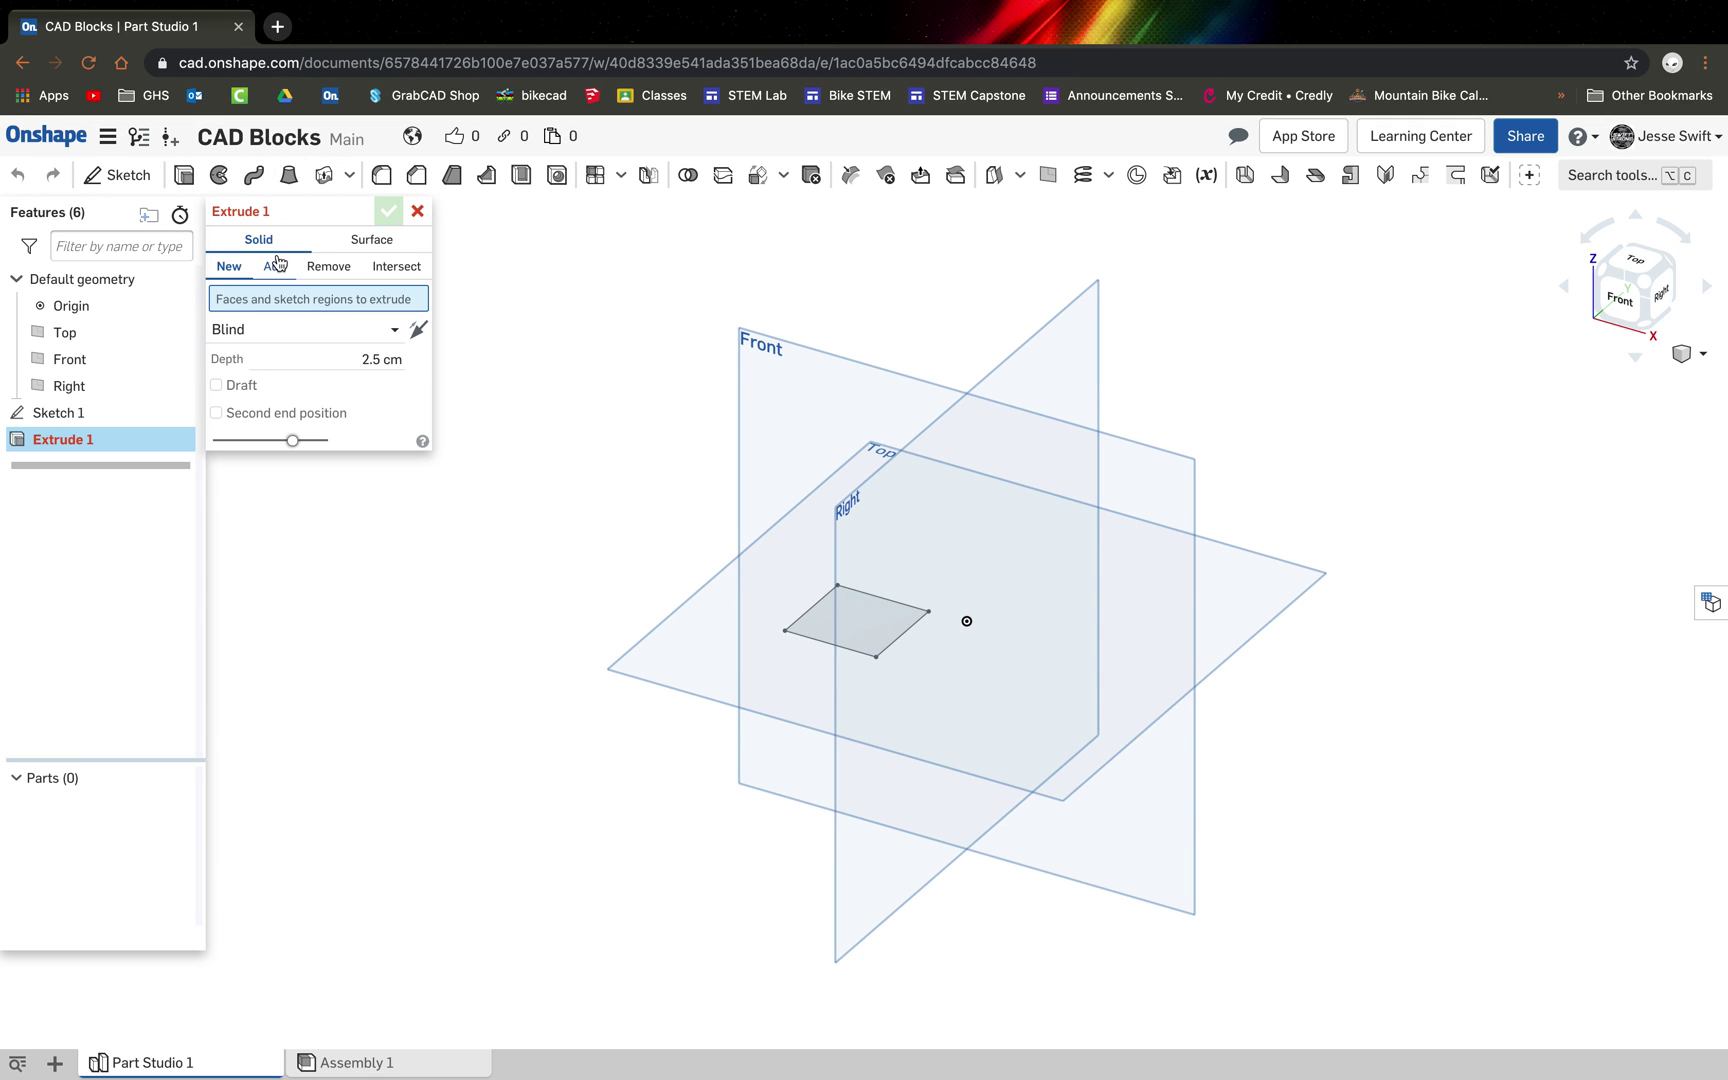
left_click(869, 633)
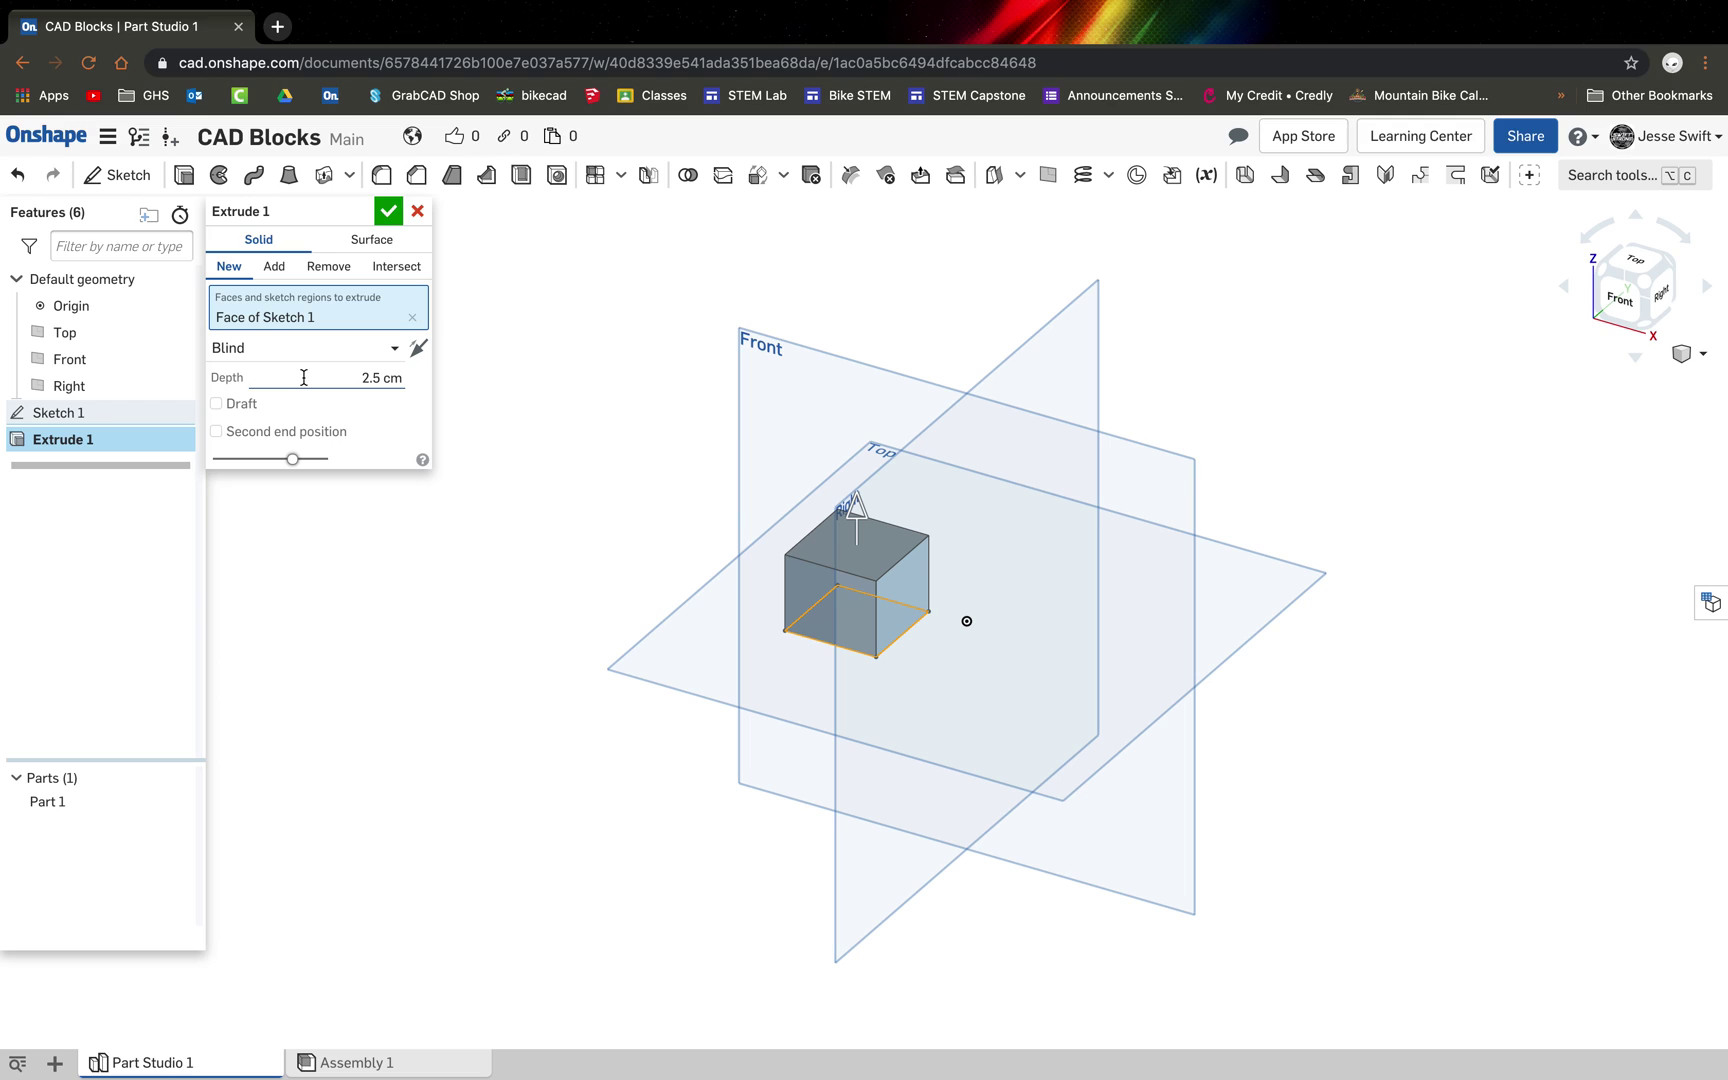
left_click(360, 378)
type("1.5")
key("Return")
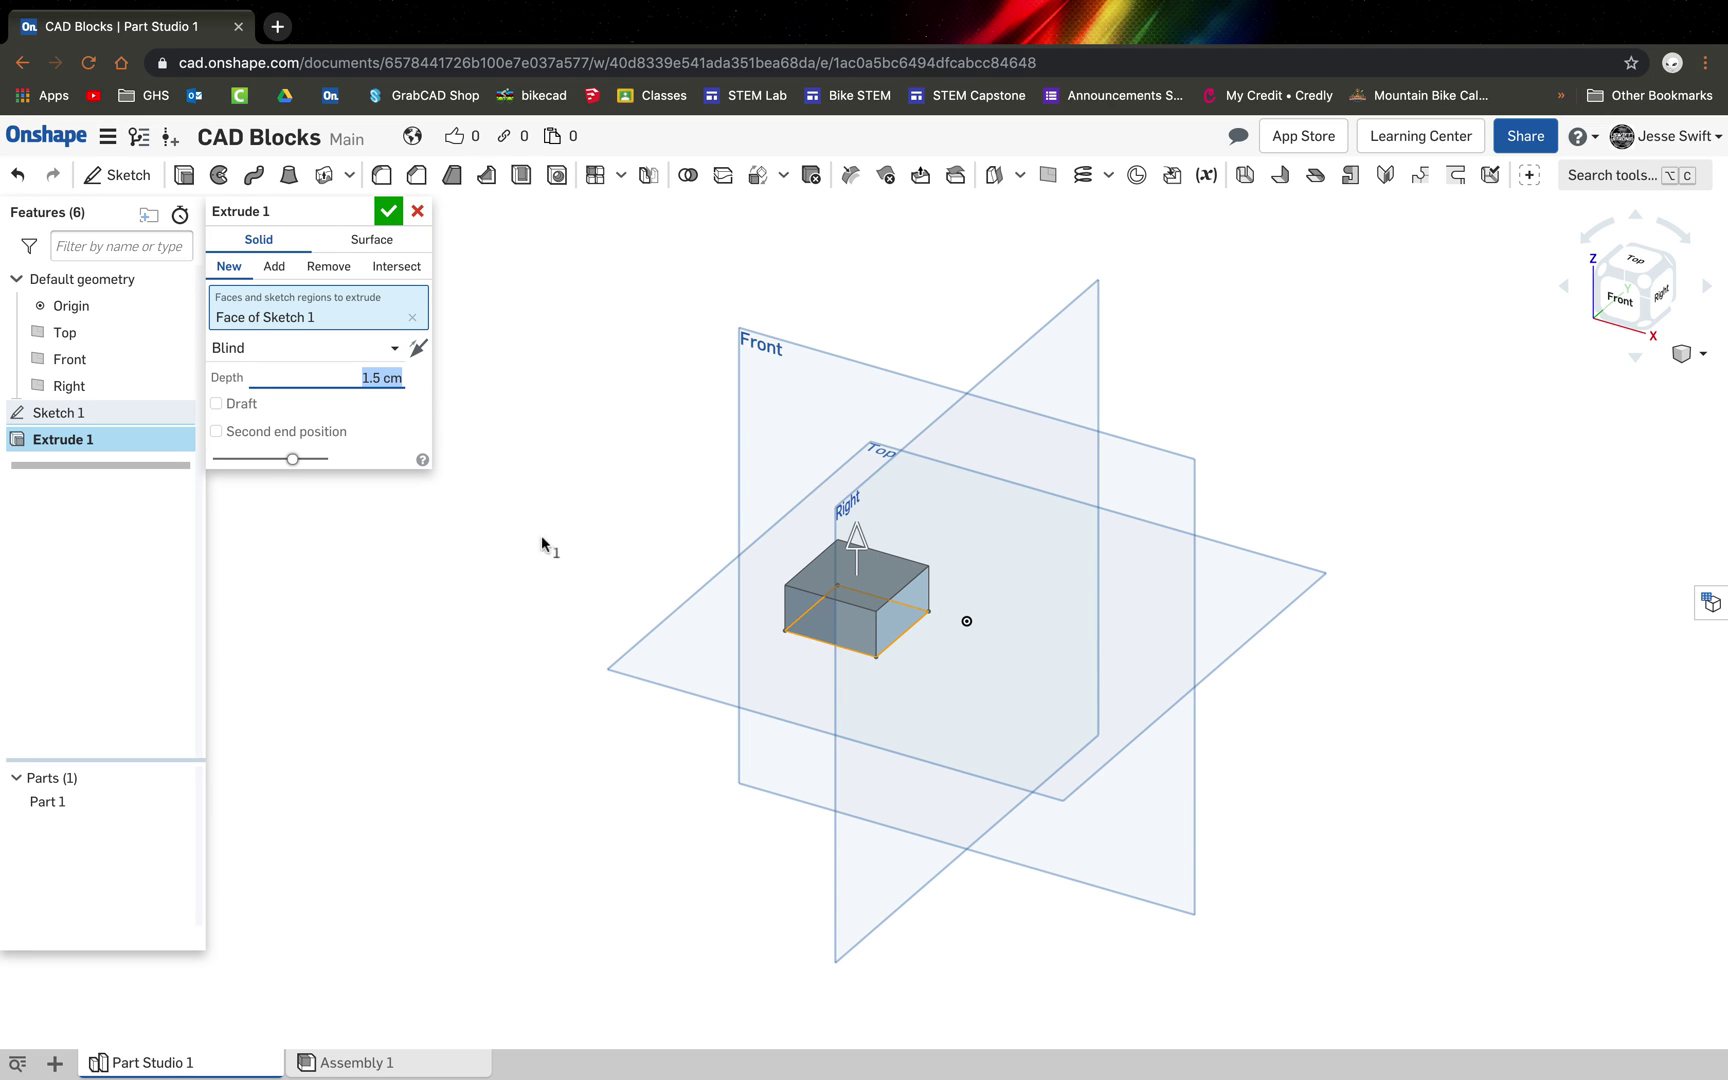
scroll(815, 545, "up", 5)
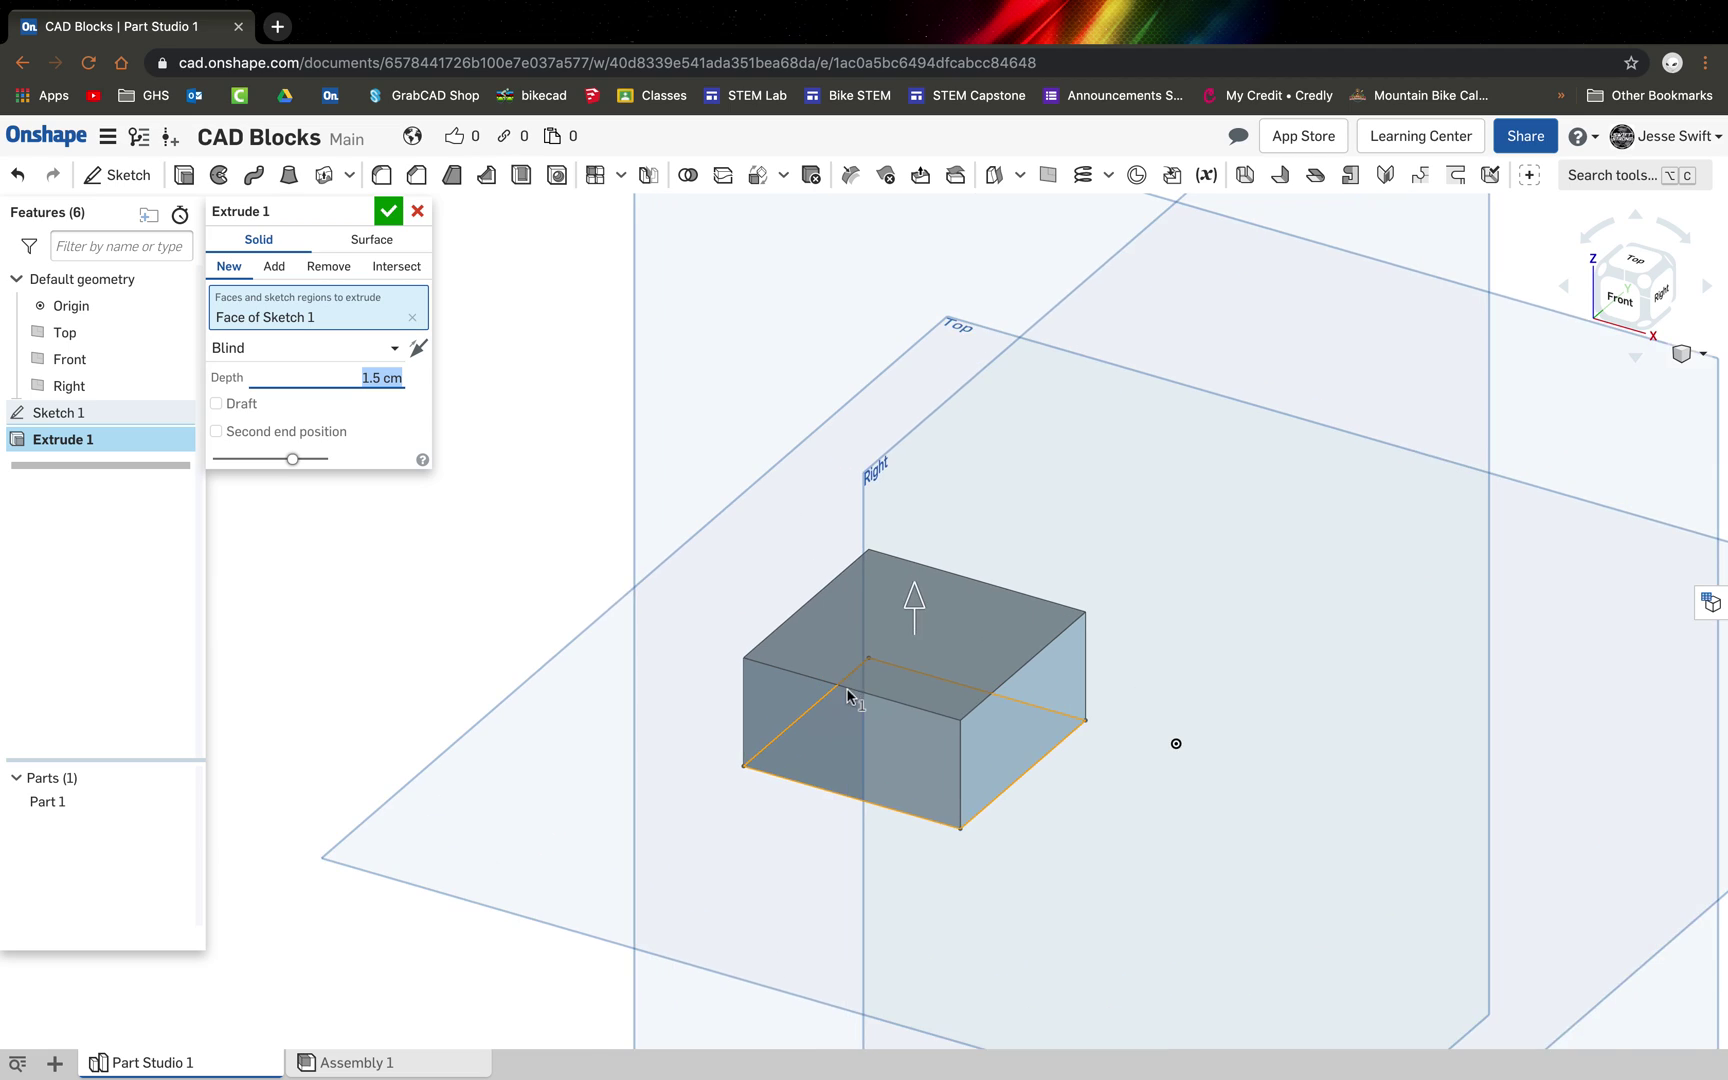
scroll(875, 713, "up", 2)
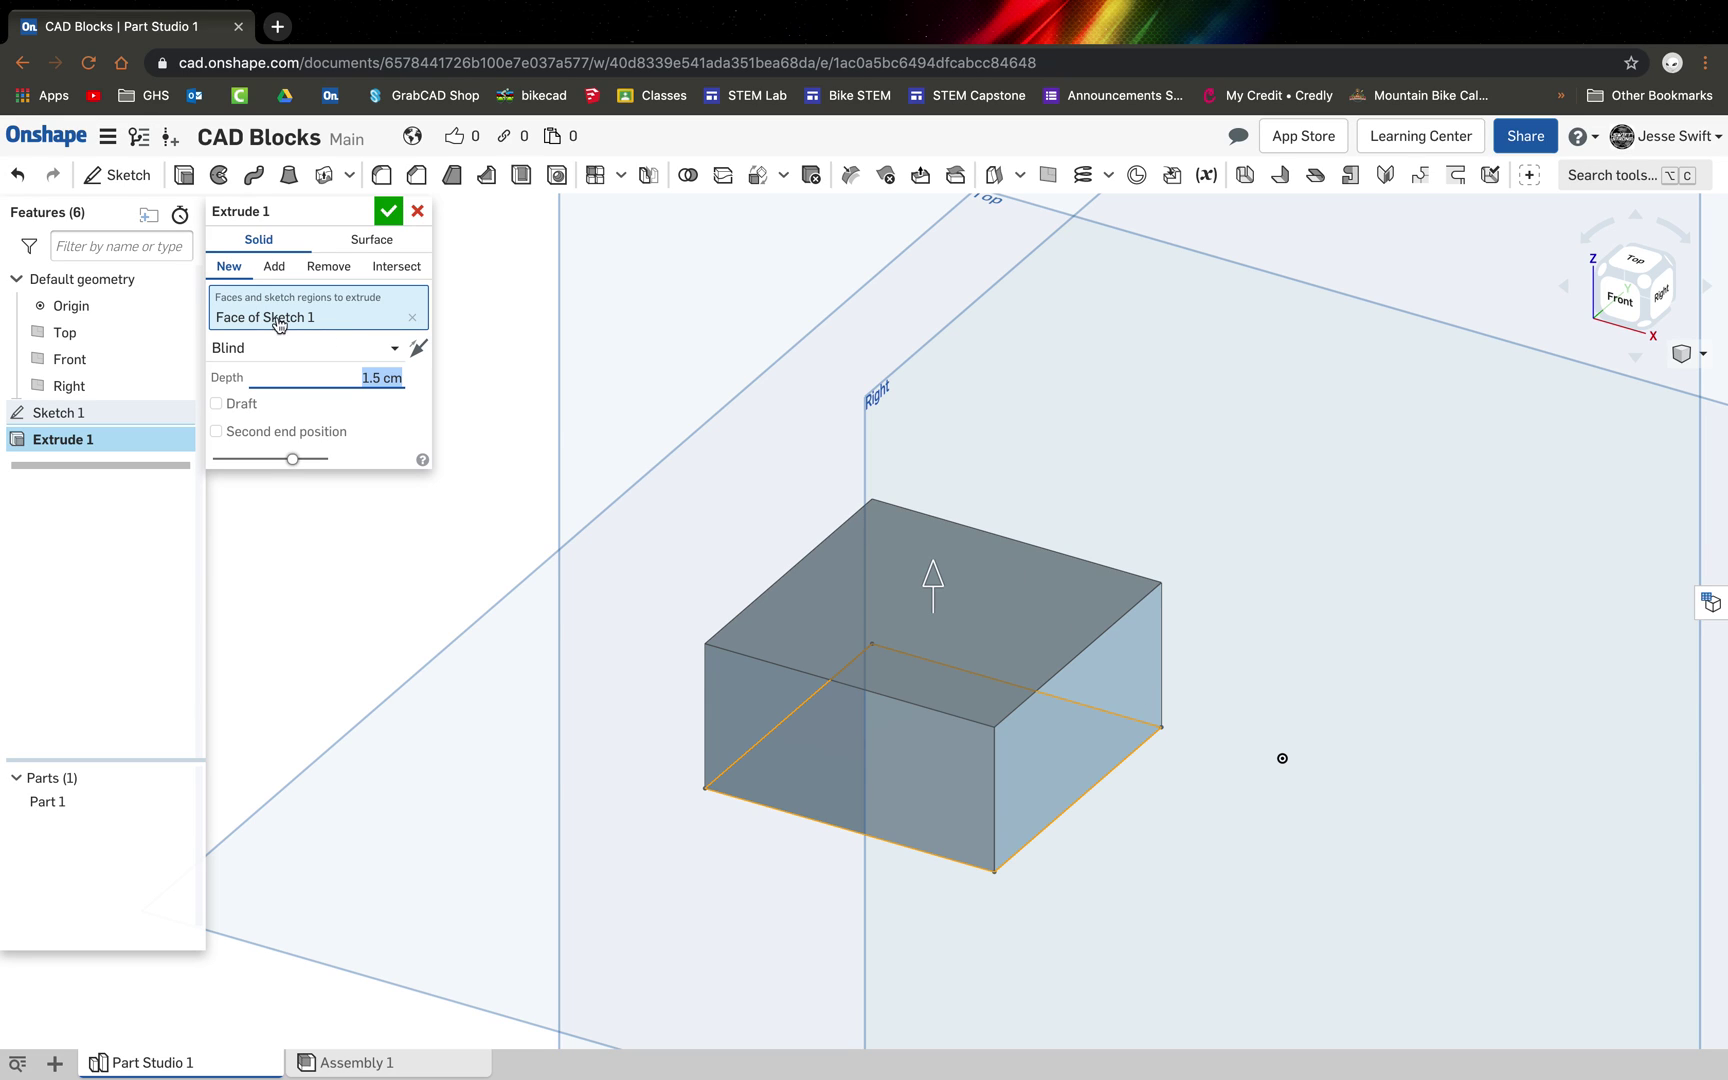
left_click(388, 213)
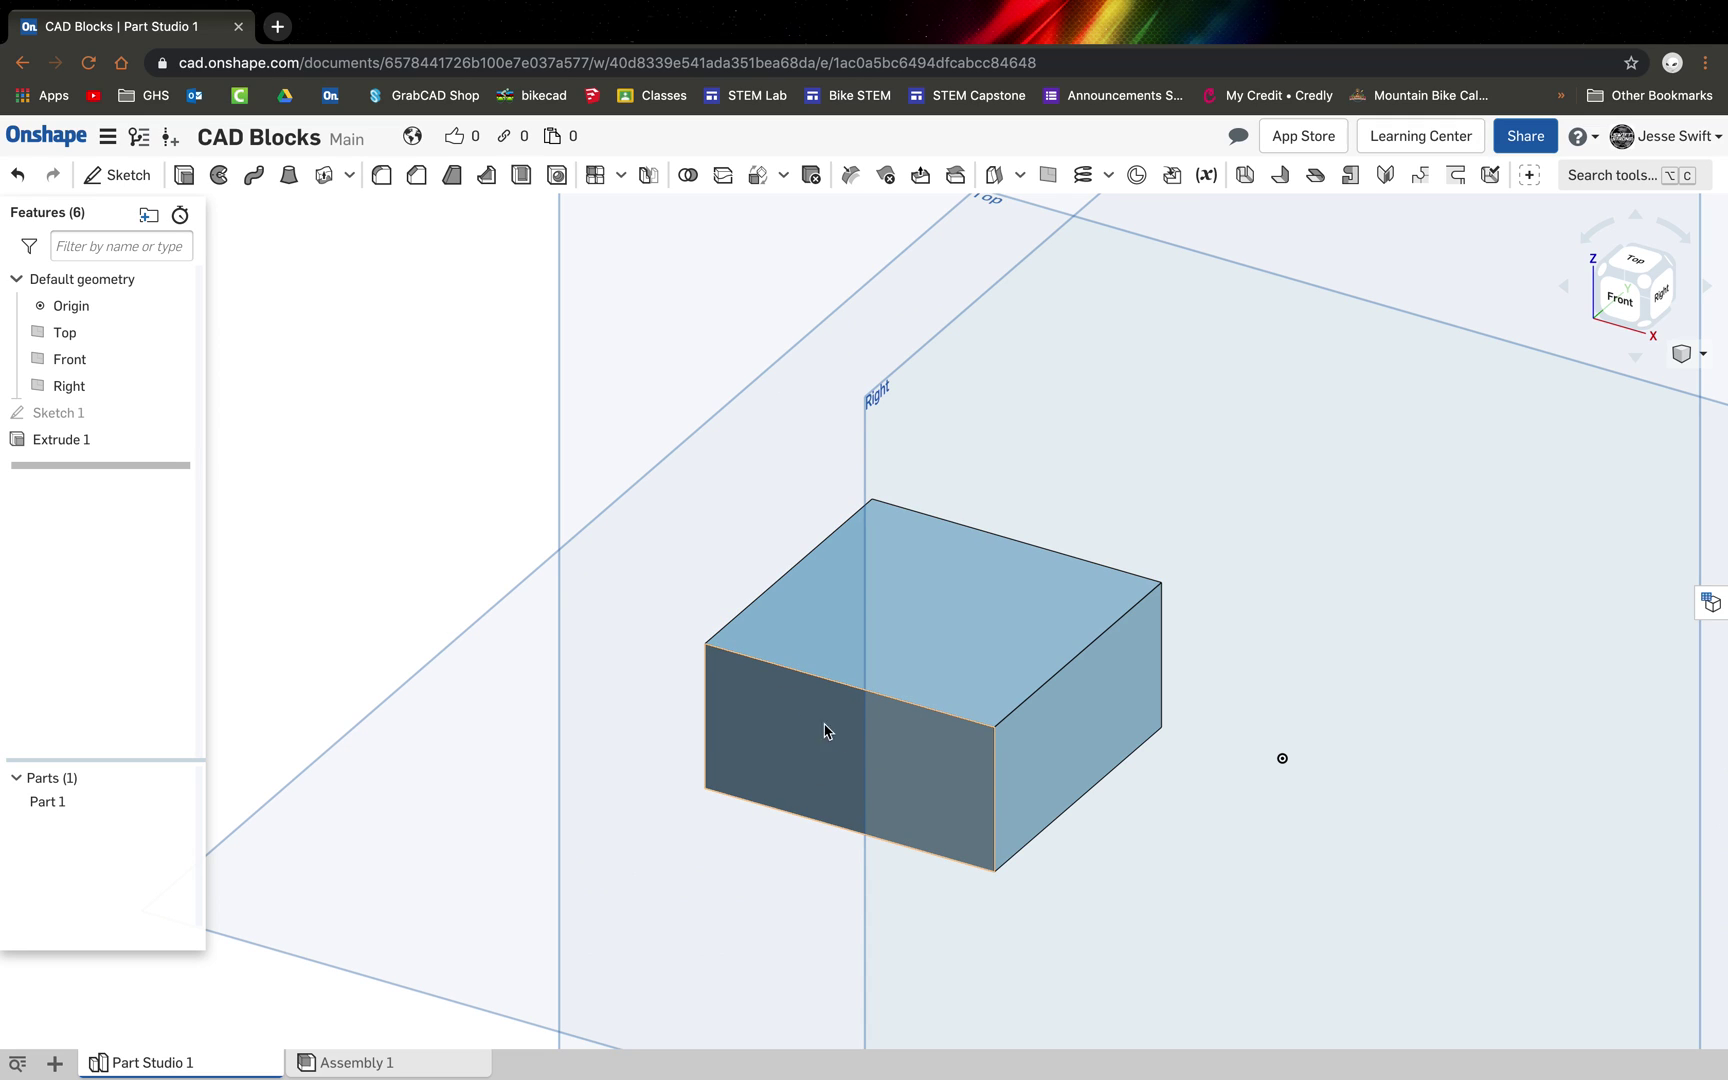
On the block's front face, draw connected lines along the top, down, sloping to the right edge, and to the bottom corner
left_click(767, 712)
left_click(118, 175)
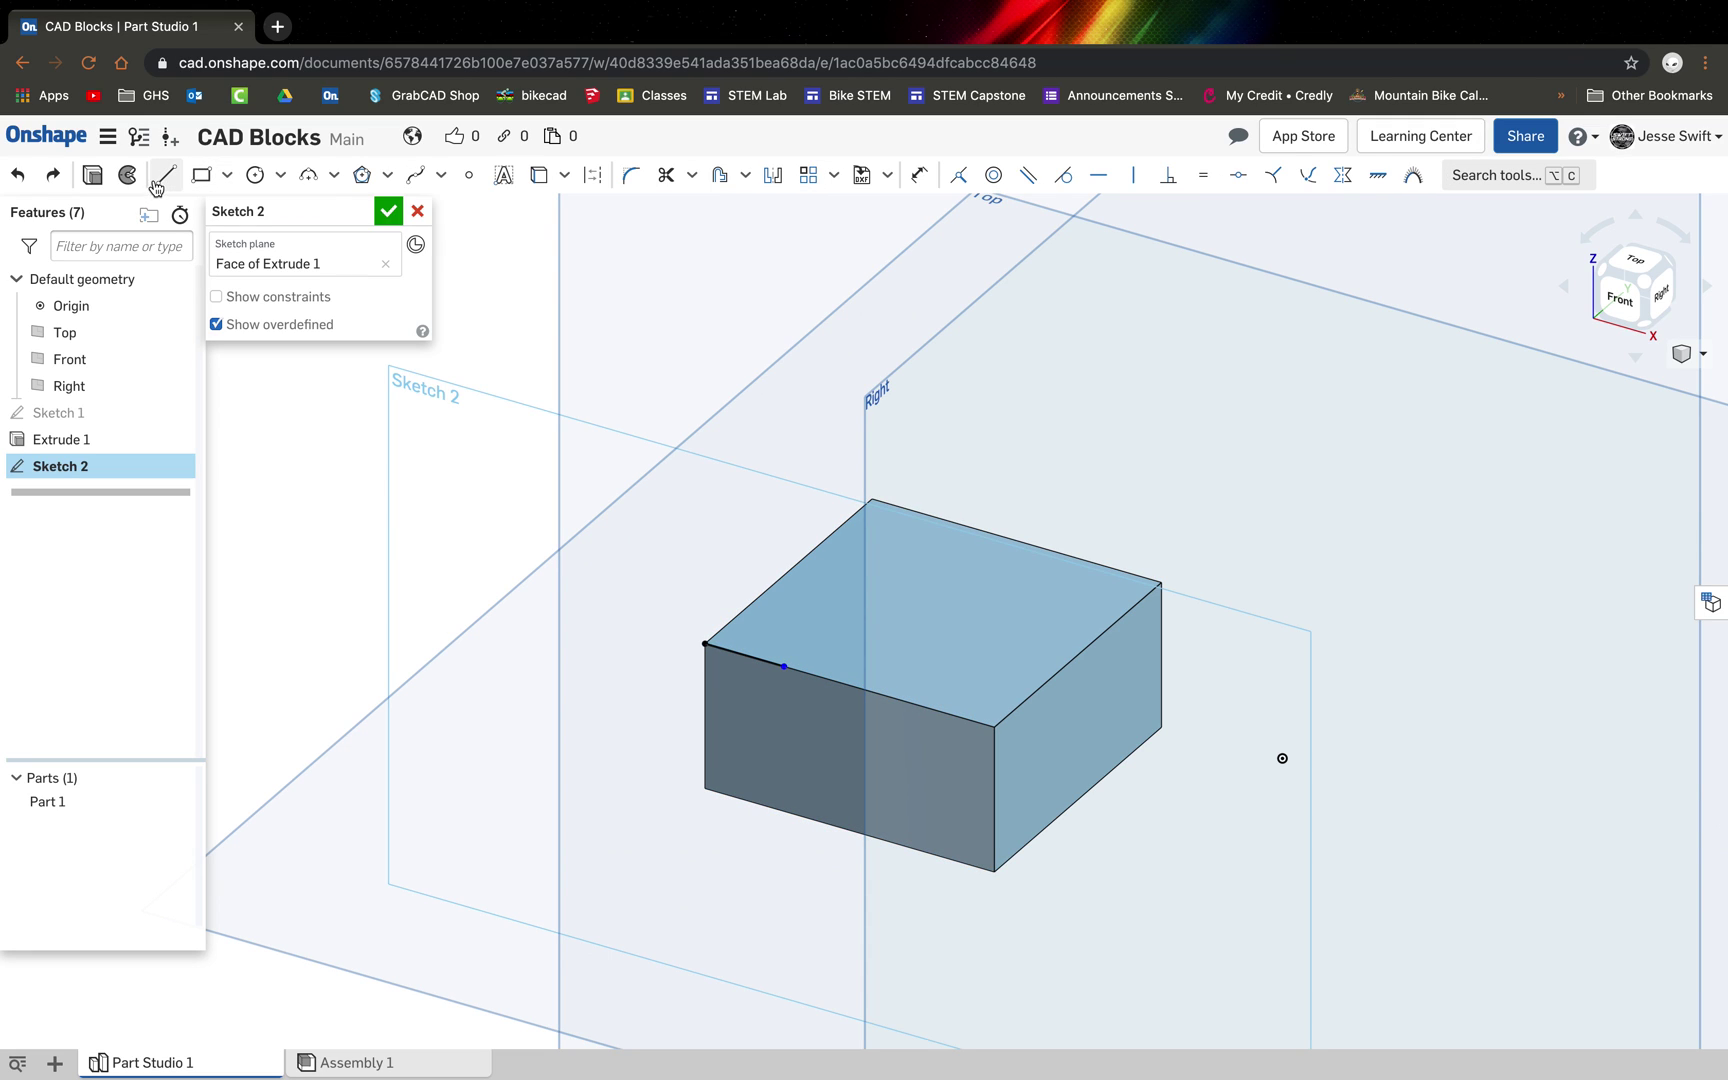
left_click(705, 643)
left_click(784, 666)
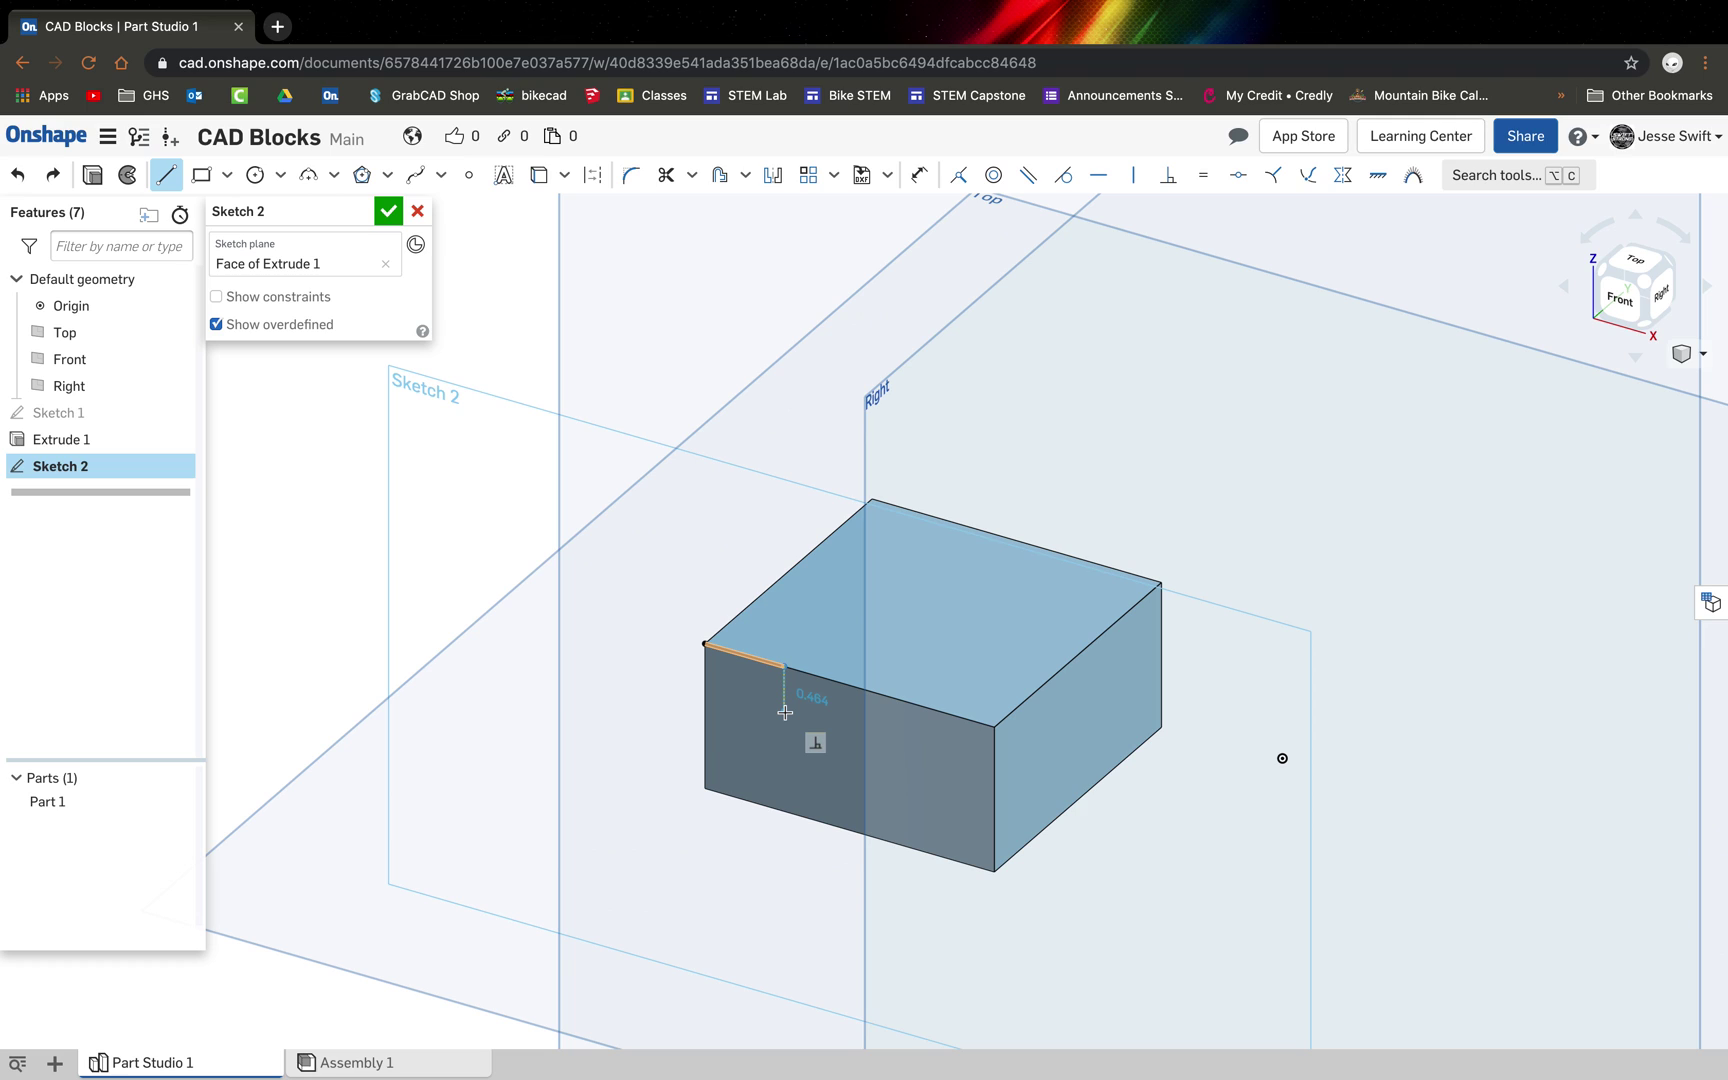
left_click(801, 719)
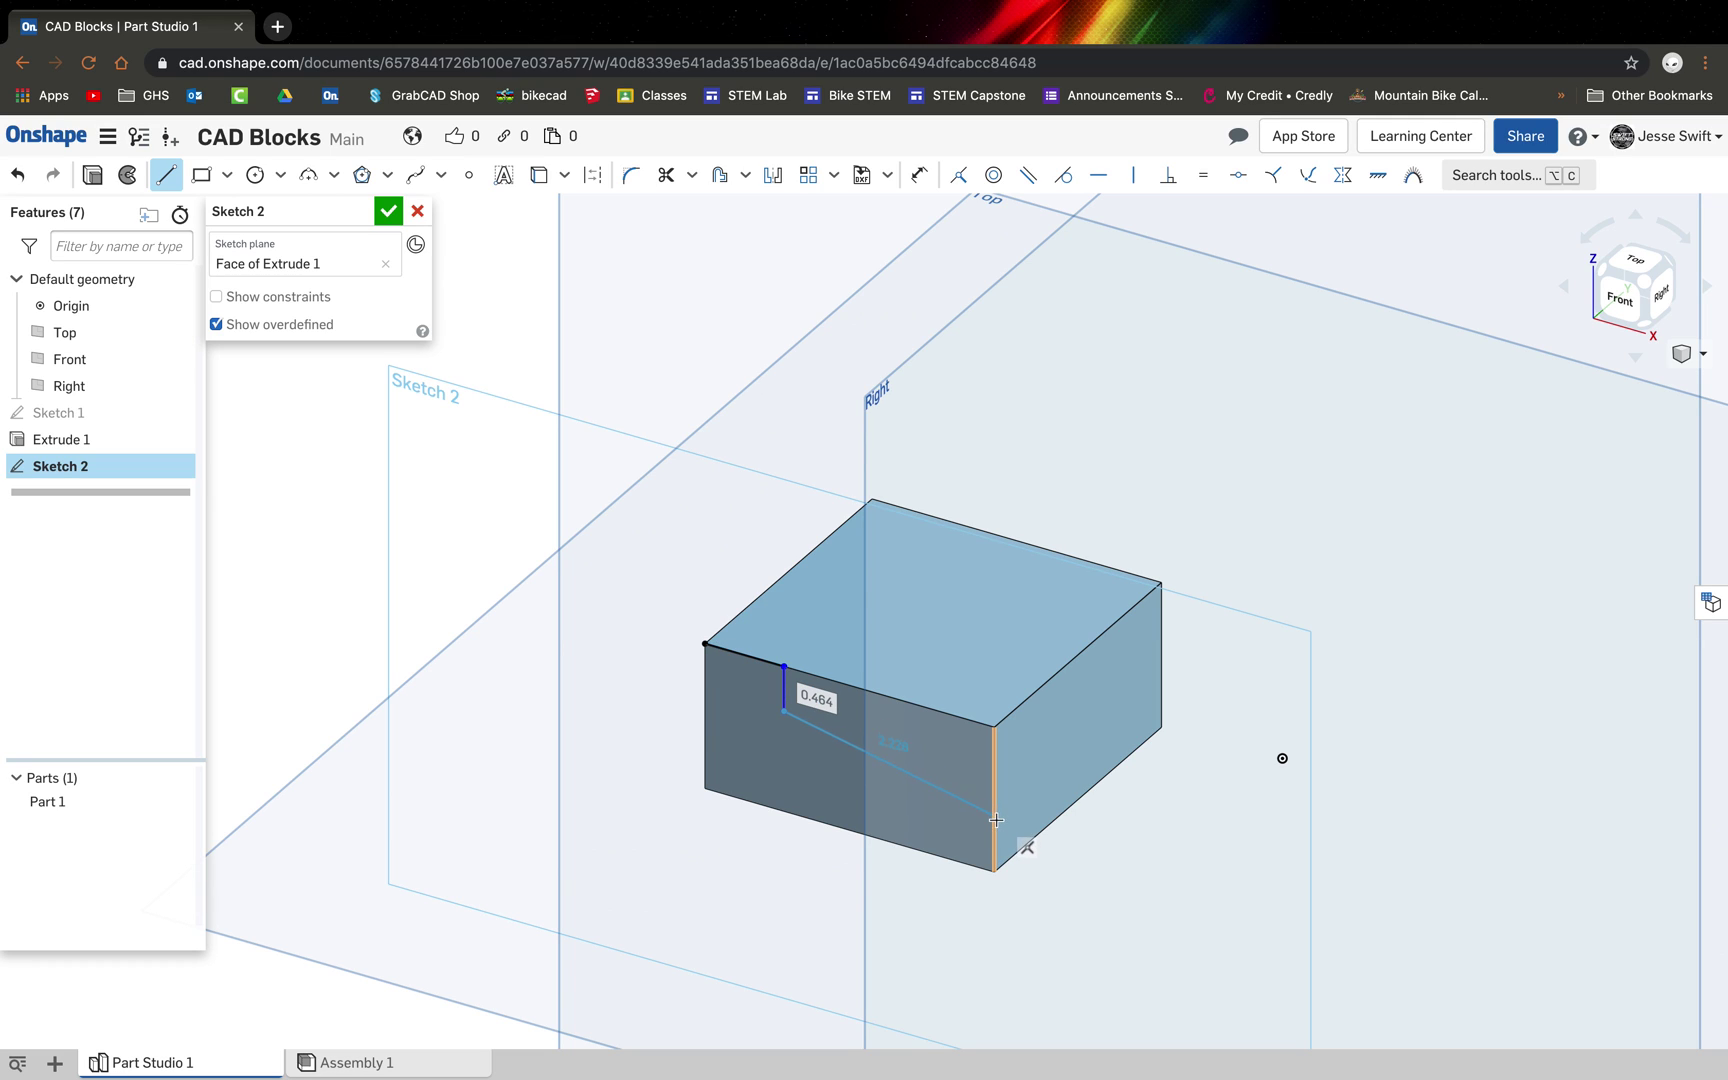
left_click(995, 824)
left_click(994, 871)
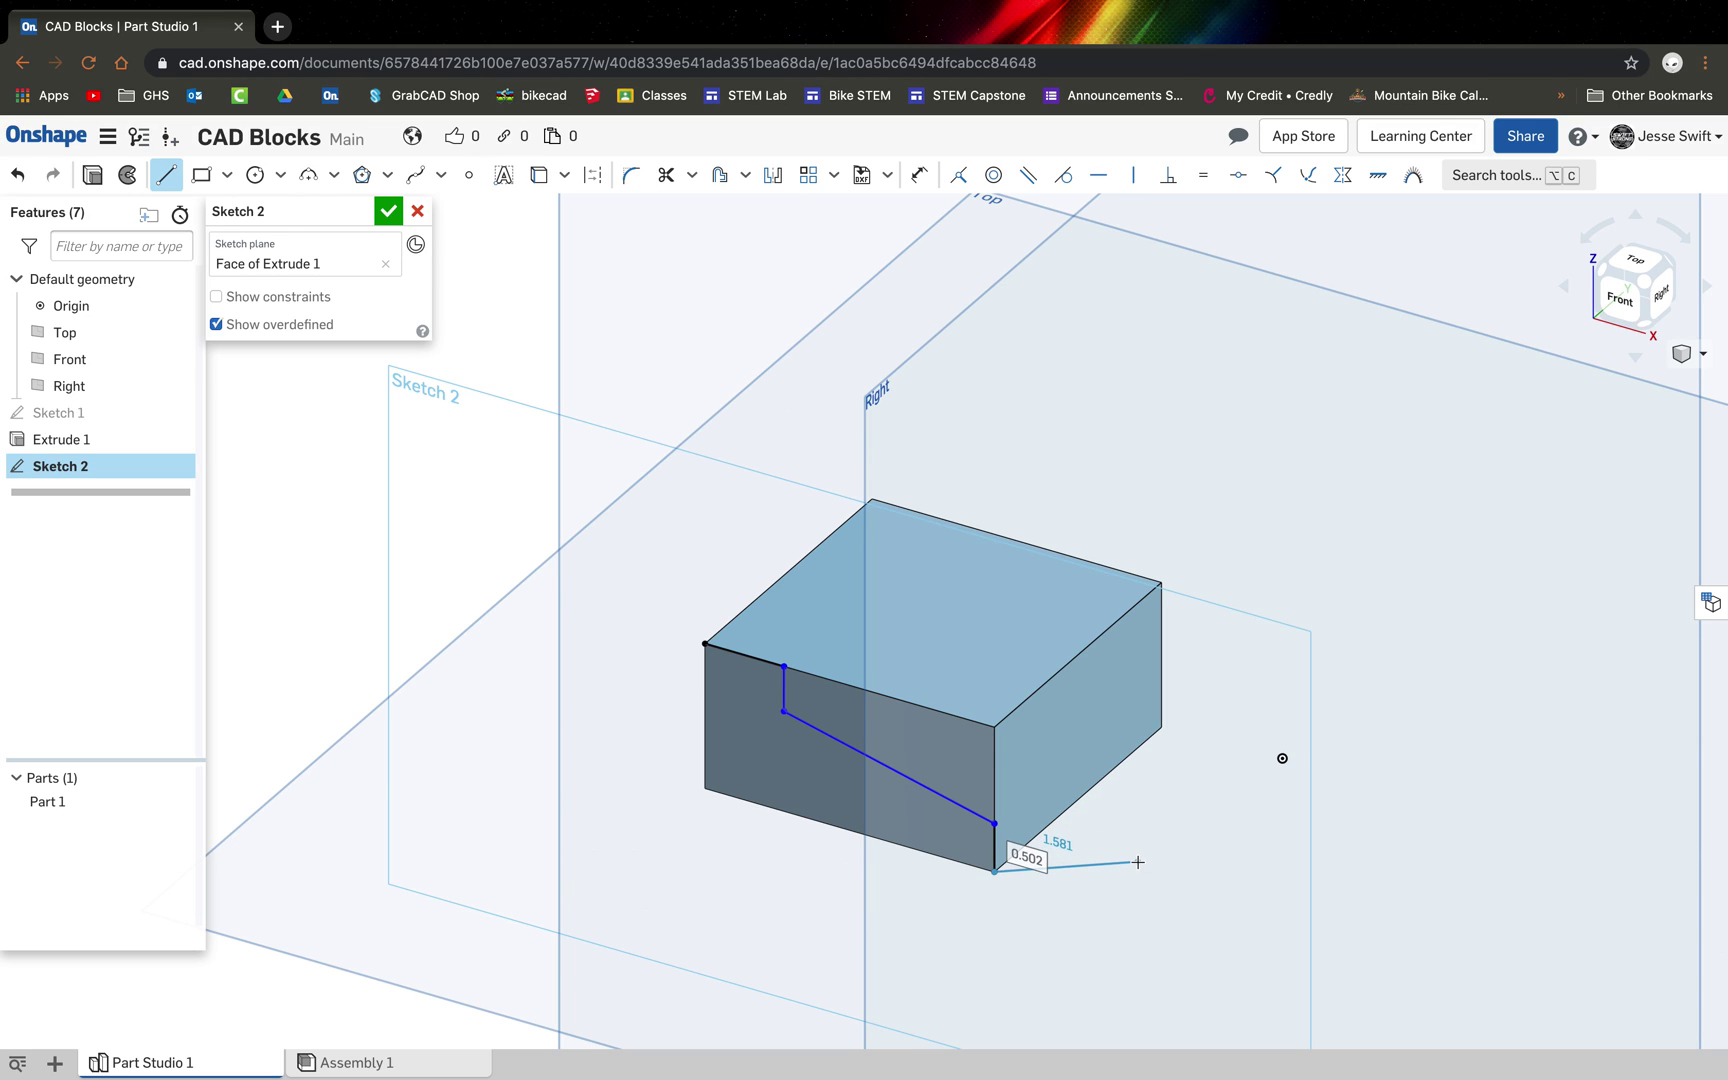
key("Escape")
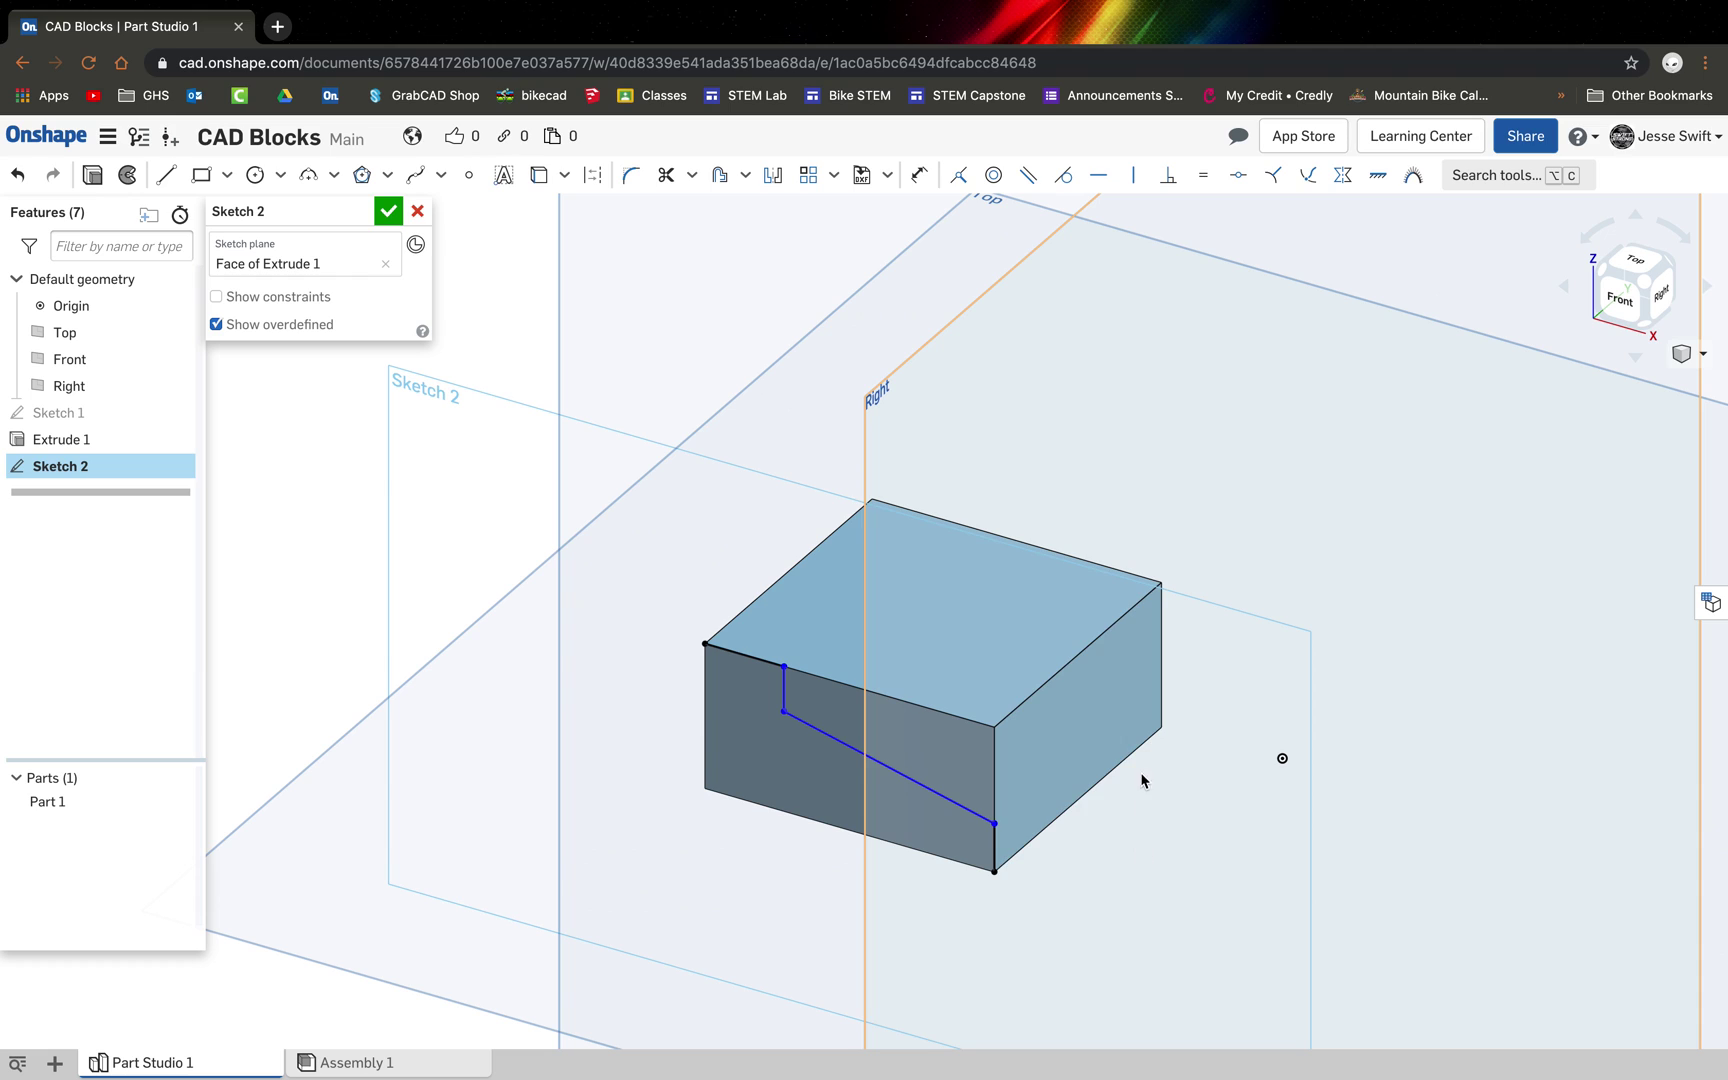
Dimension the top-edge segment to 1 and the short vertical segment to 0.5
left_click(919, 175)
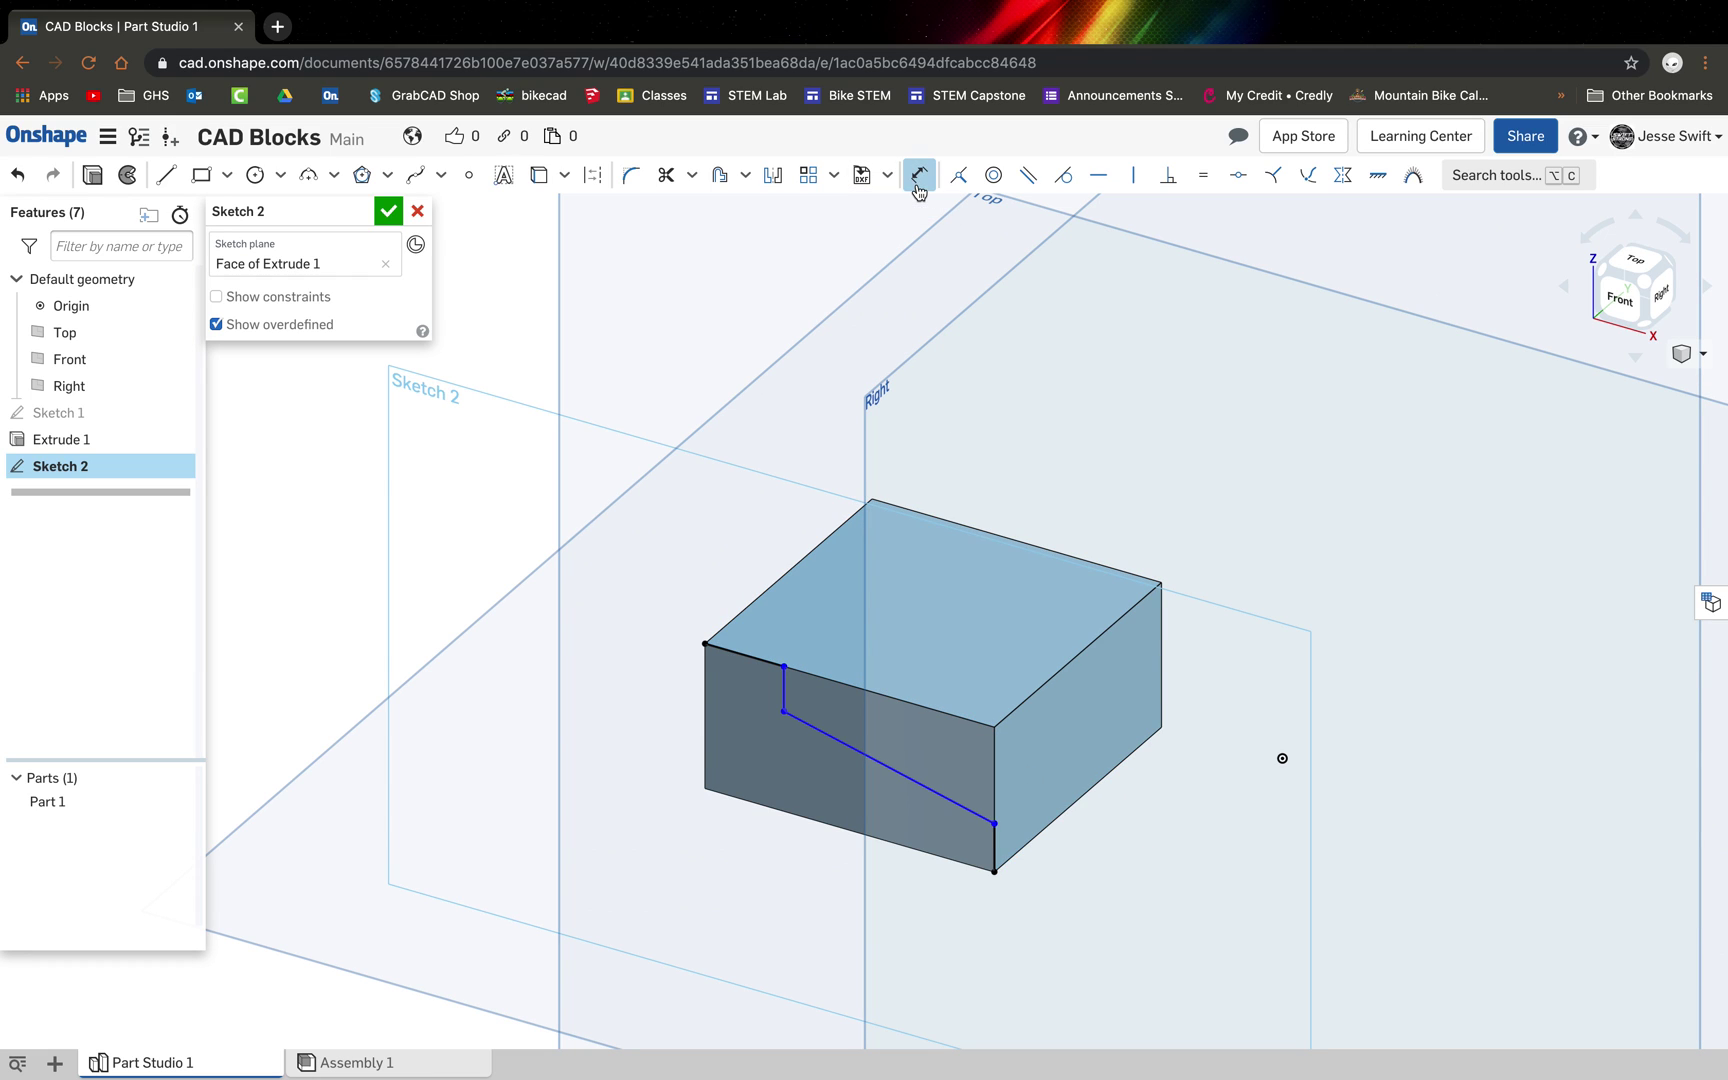
left_click(751, 660)
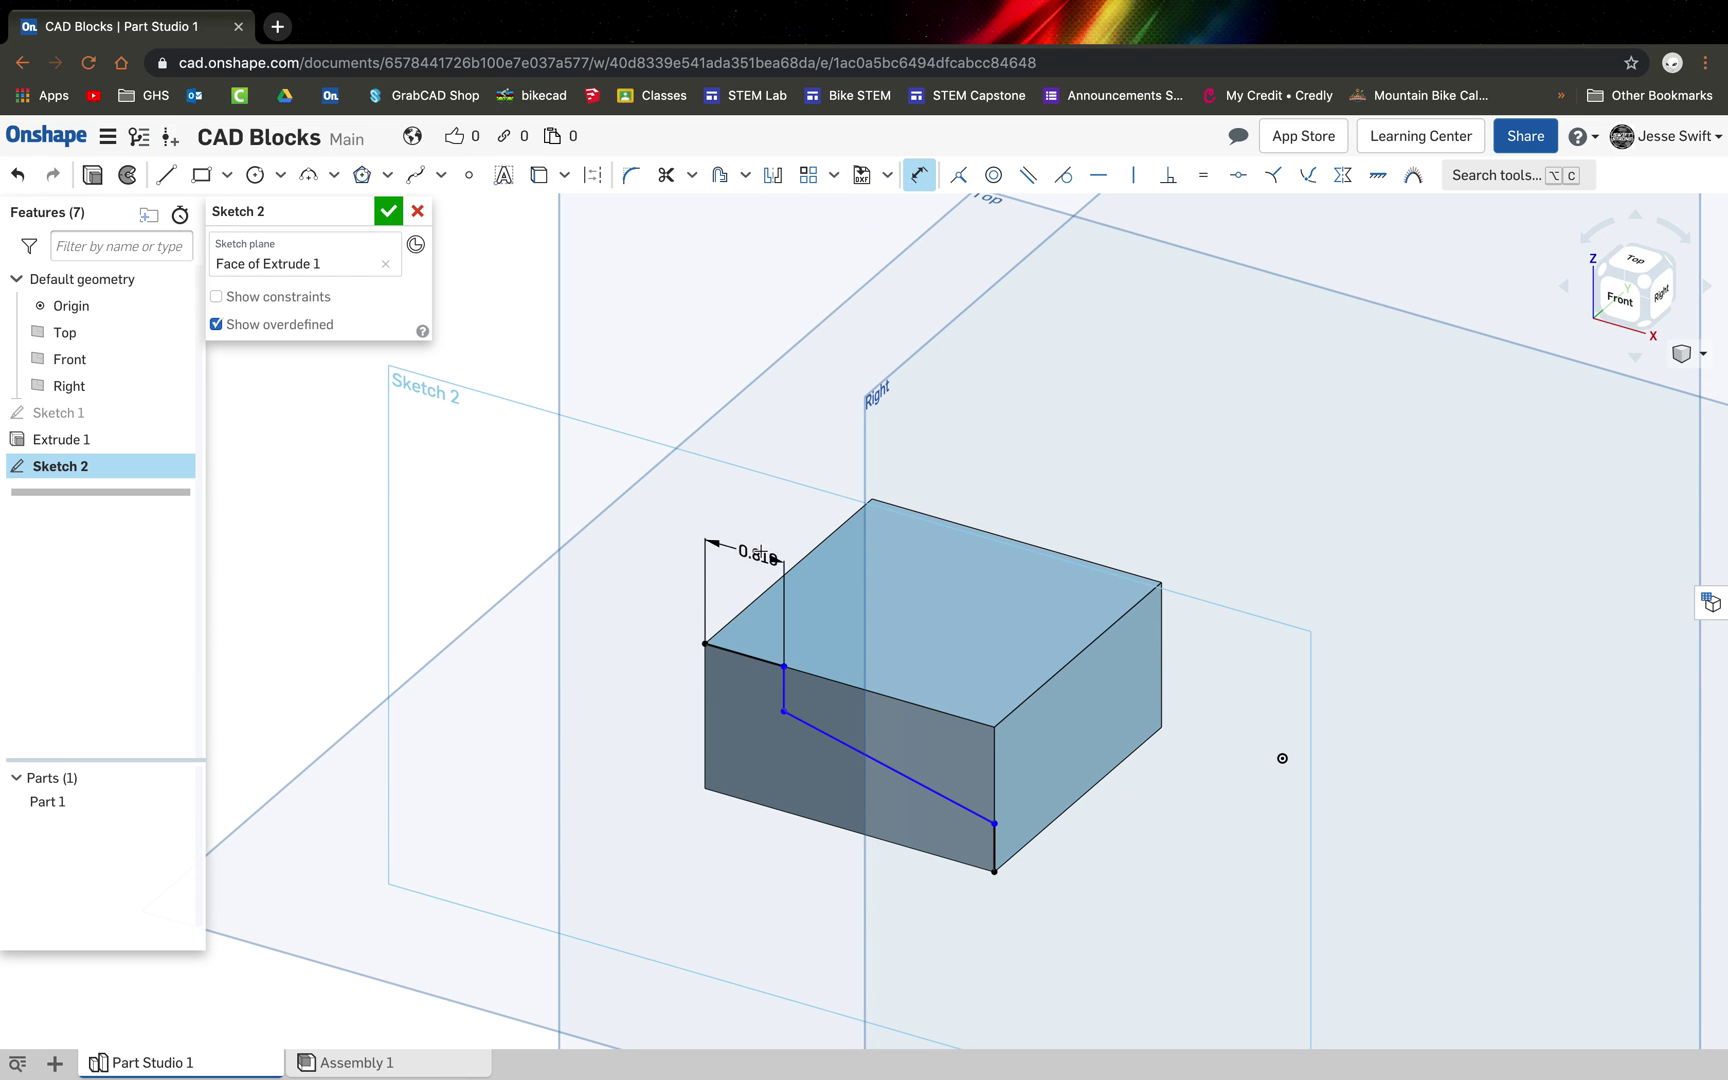
left_click(760, 534)
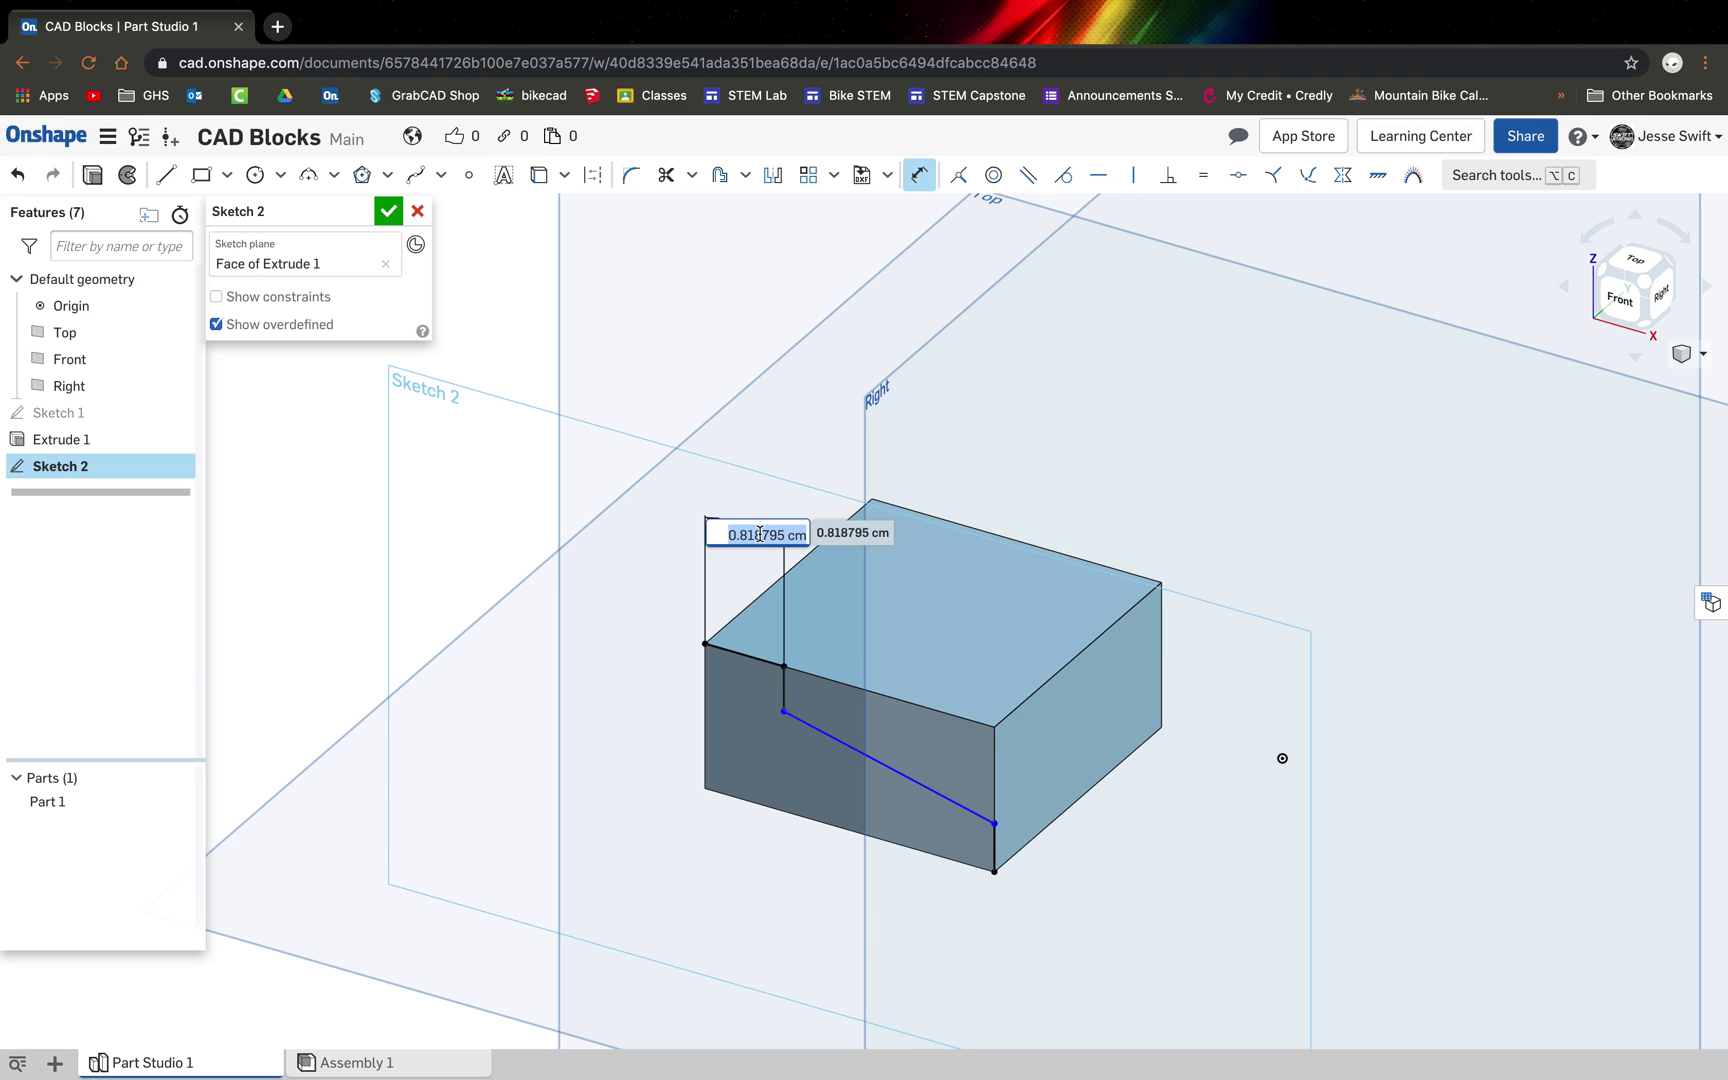
type("1")
key("Return")
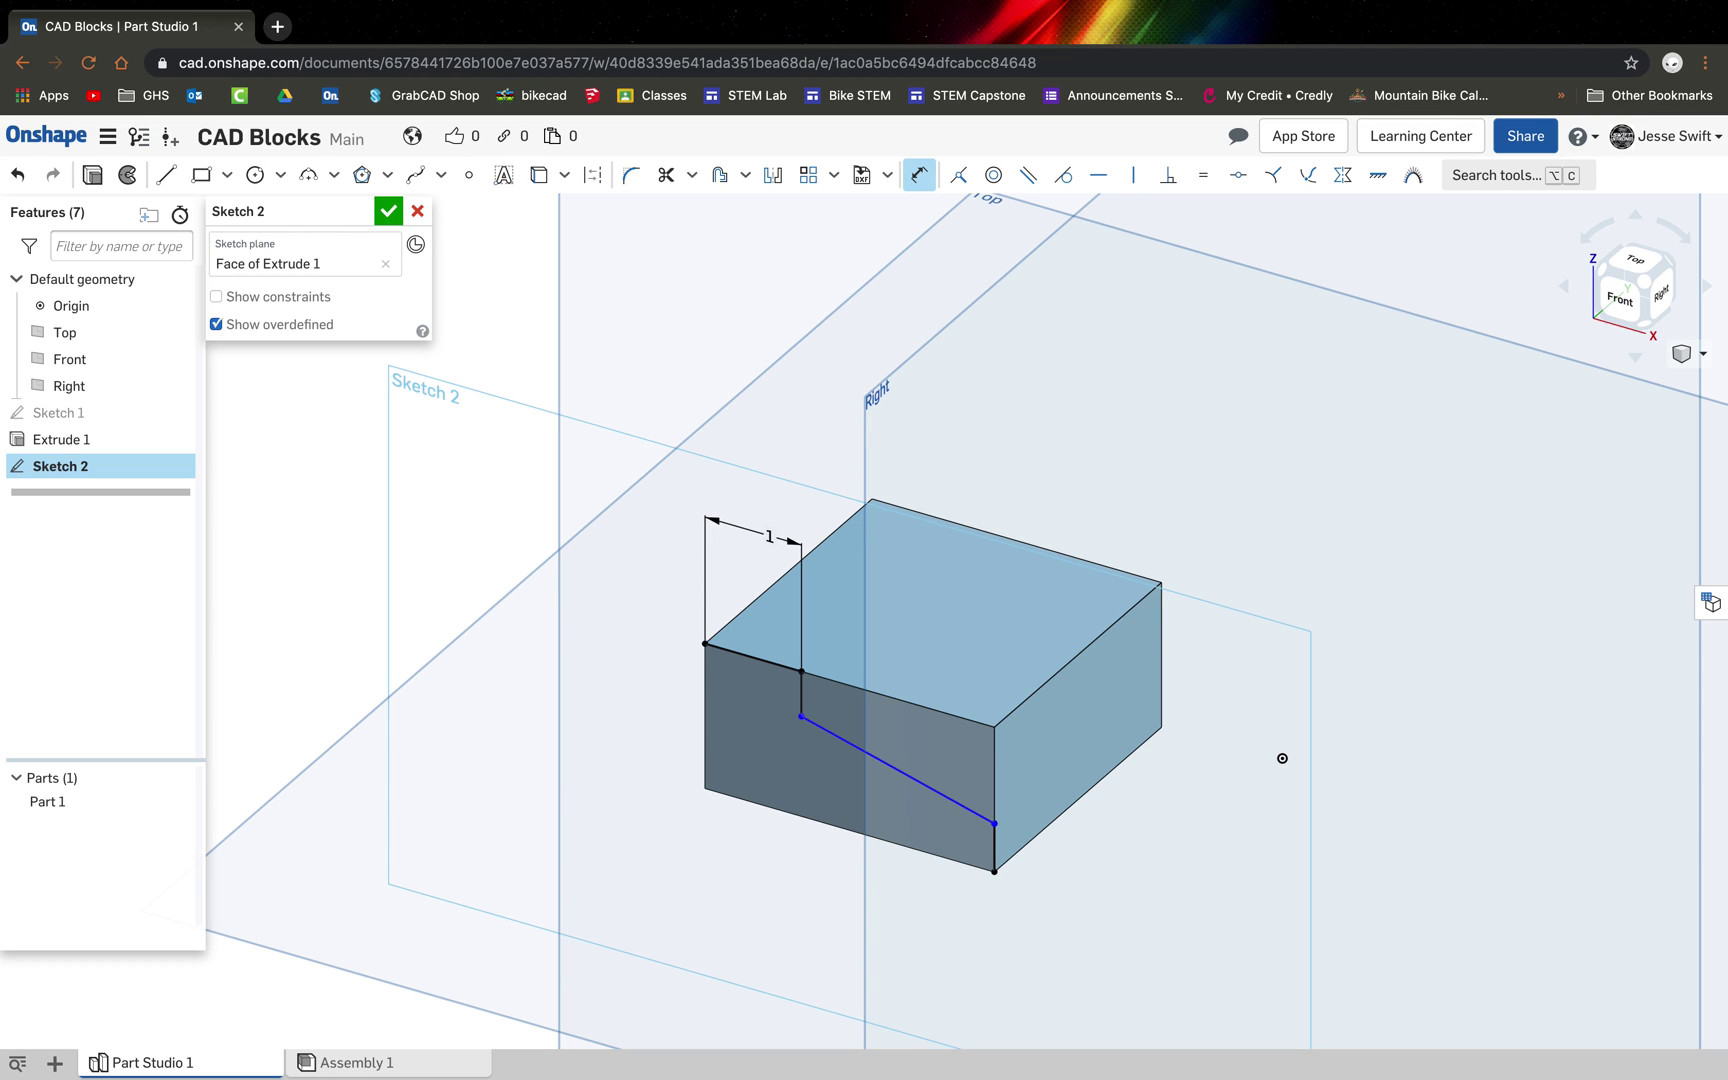
left_click(800, 693)
left_click(640, 648)
type("0.5")
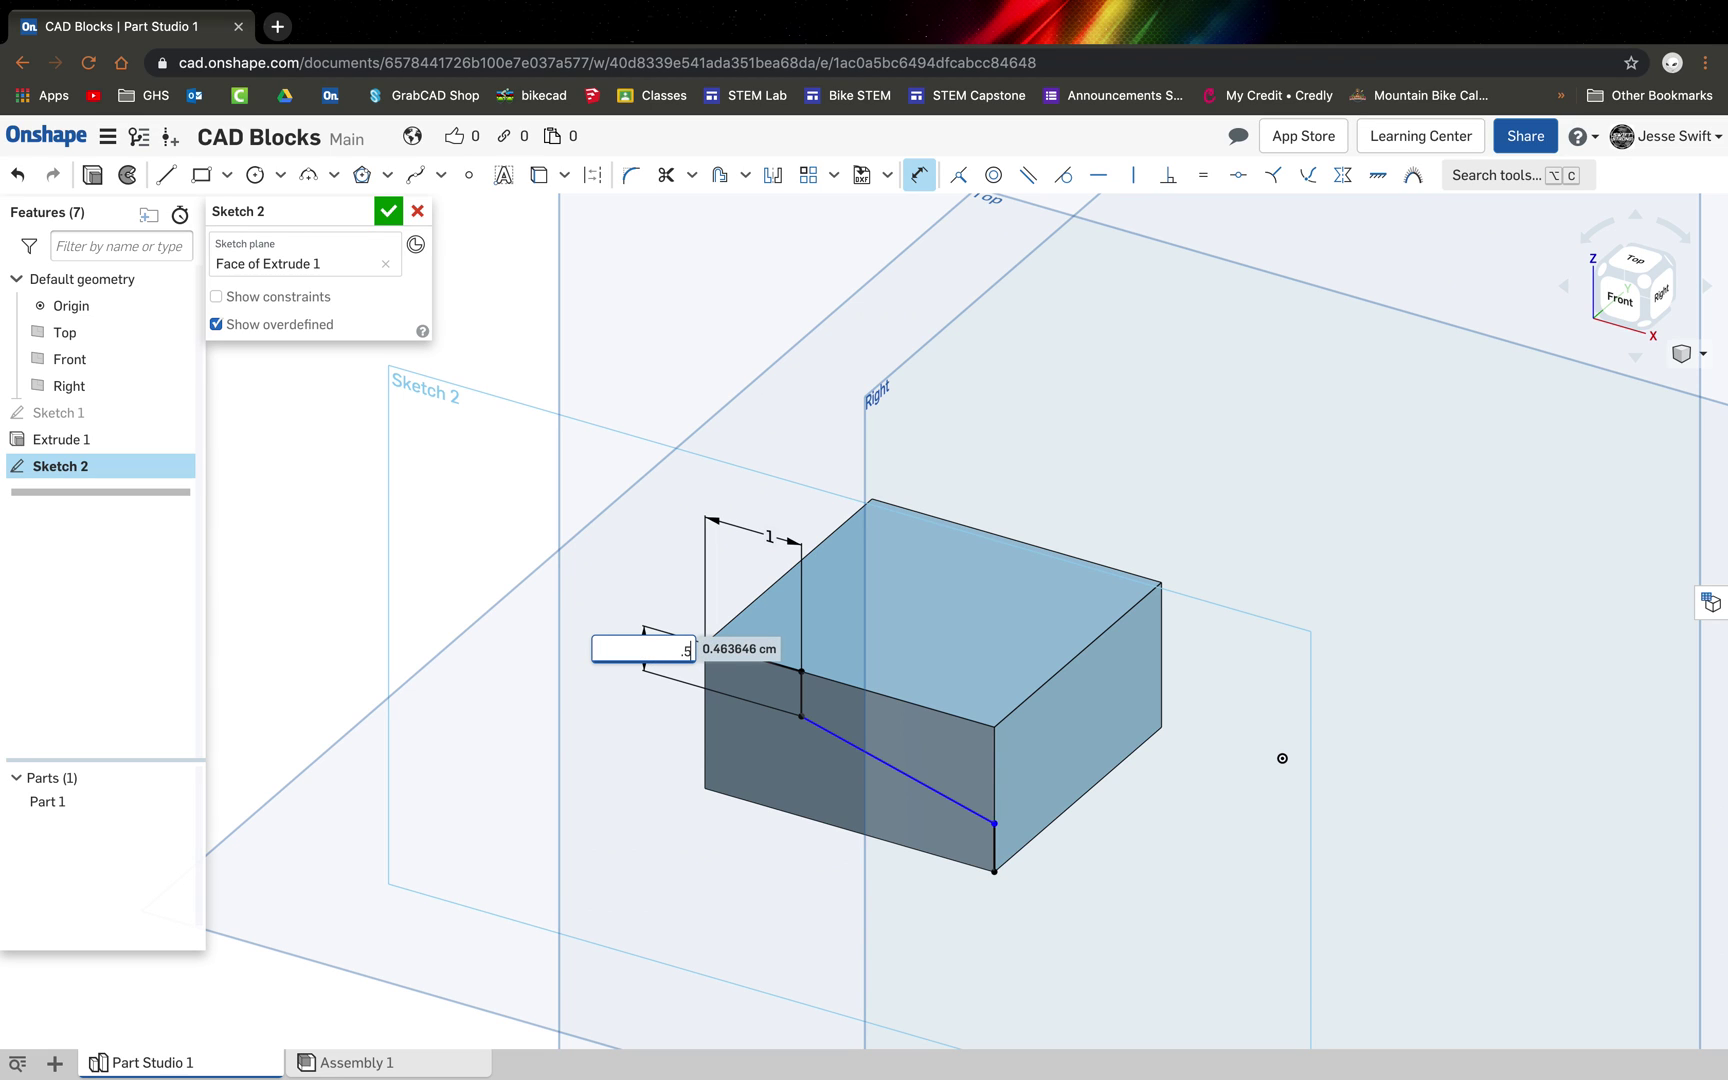
key("Return")
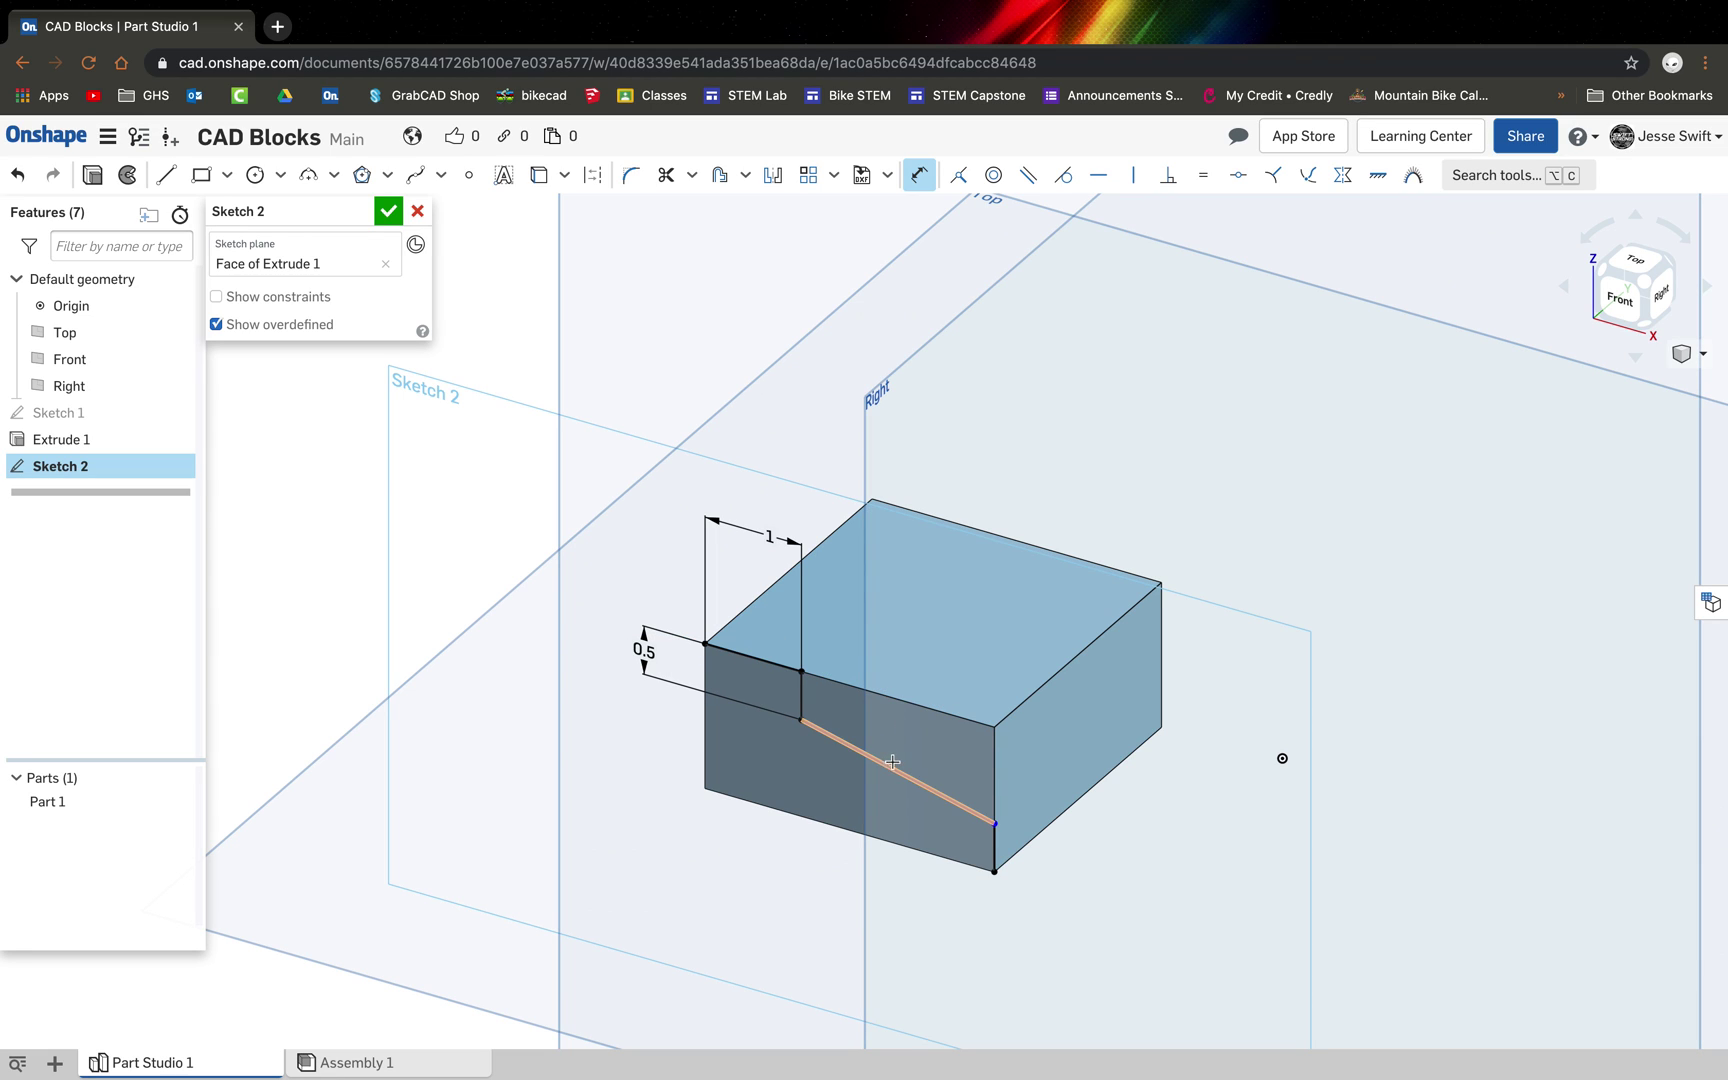
Dimension the sloped line's end 0.5 above the bottom-right corner
left_click(993, 825)
left_click(994, 869)
left_click(1116, 885)
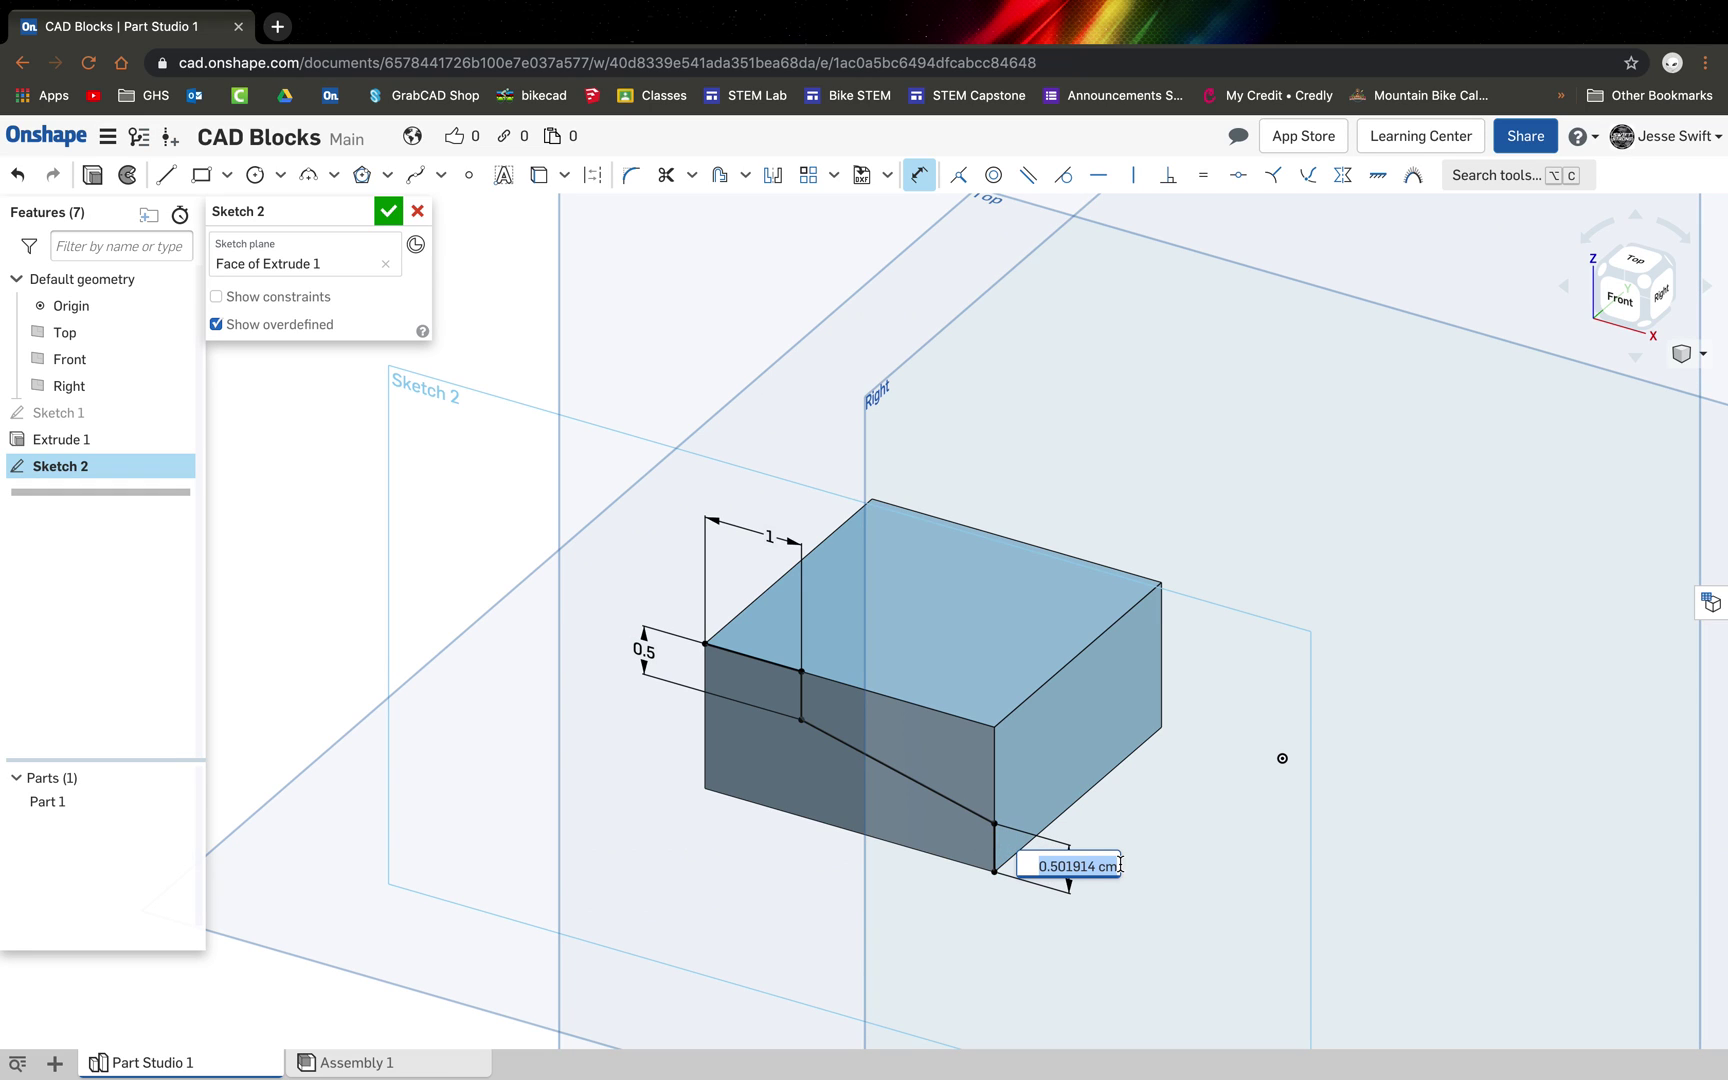
key("BackSpace")
key("Return")
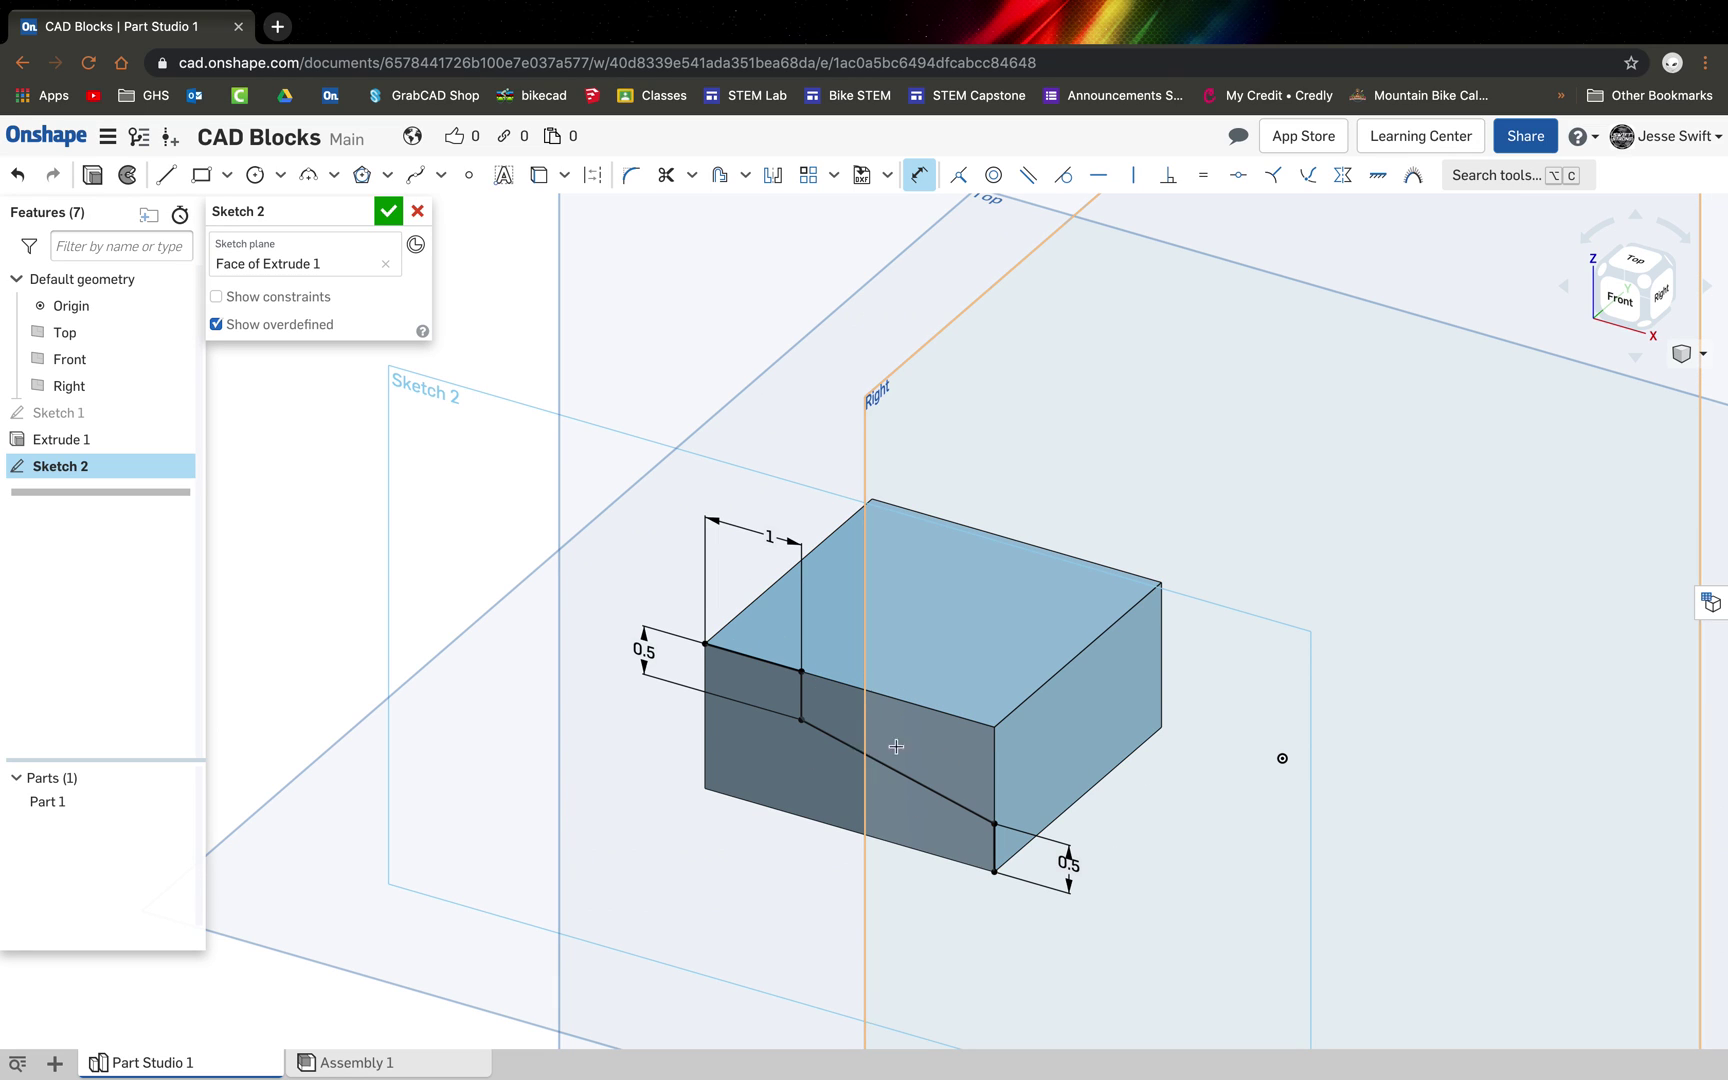
Finish Sketch 2 and set up a Remove extrude on the region above the sloped line
left_click(389, 213)
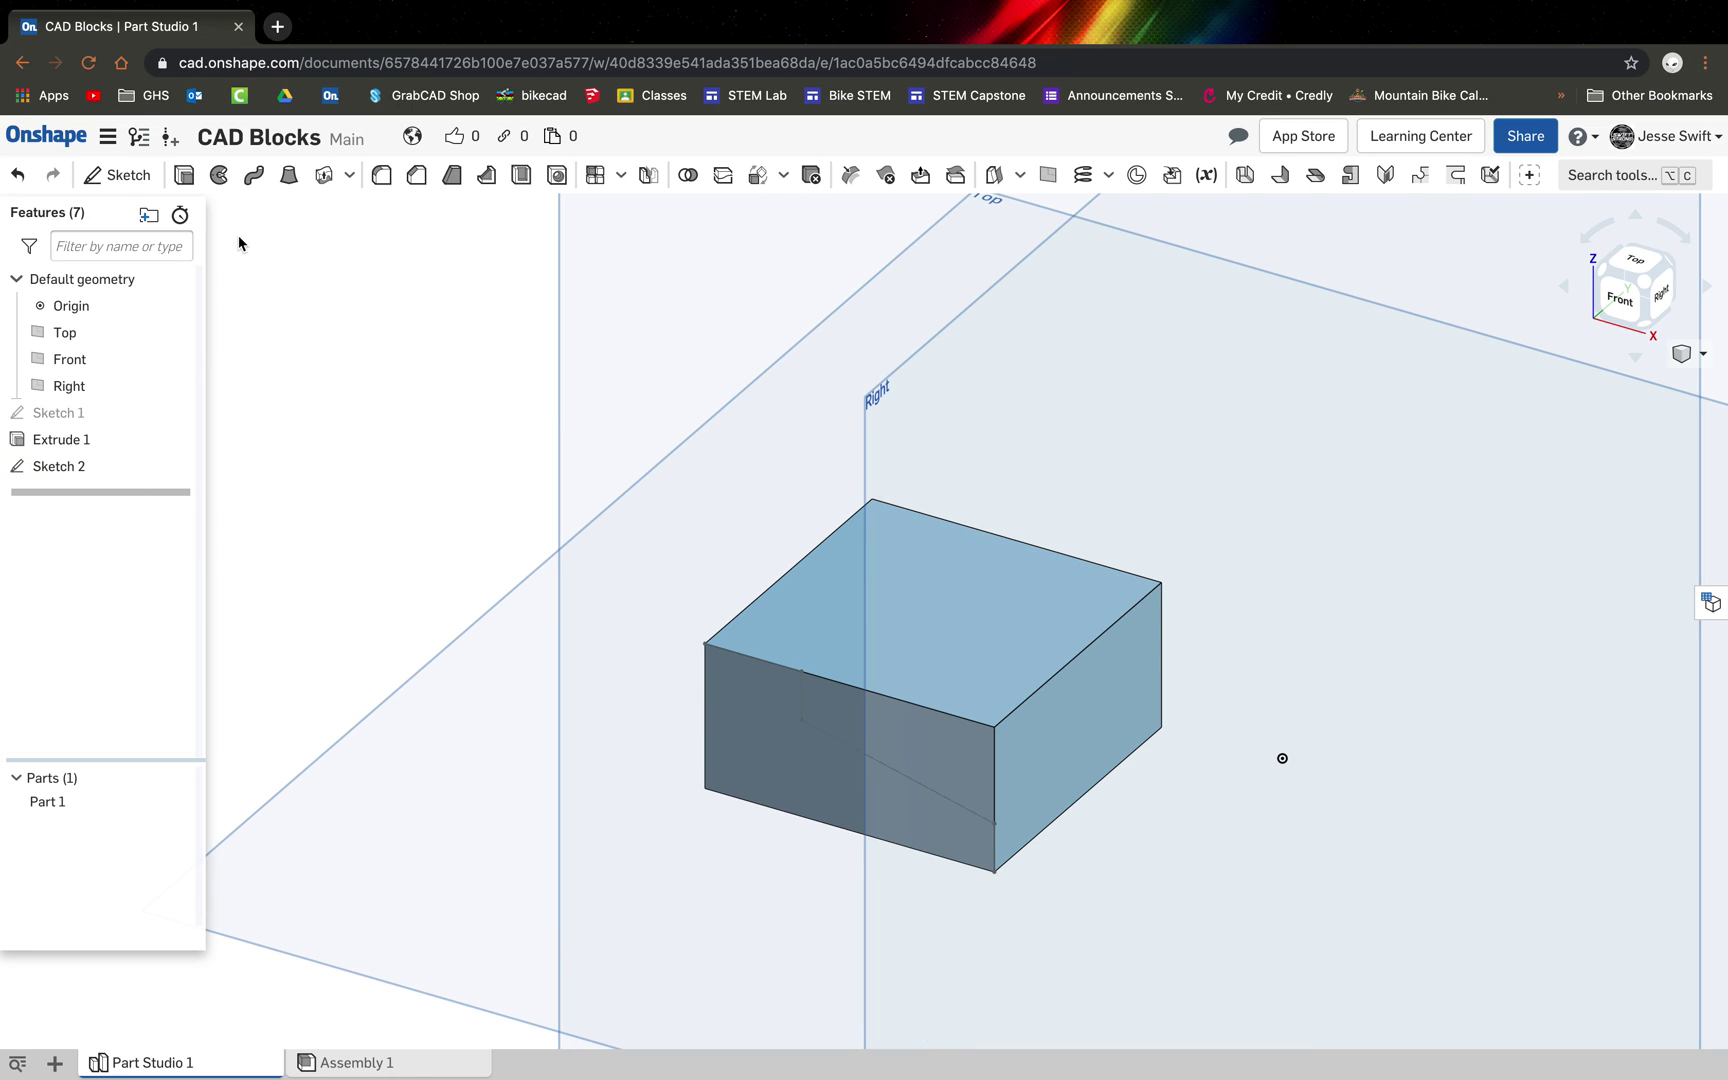
left_click(184, 178)
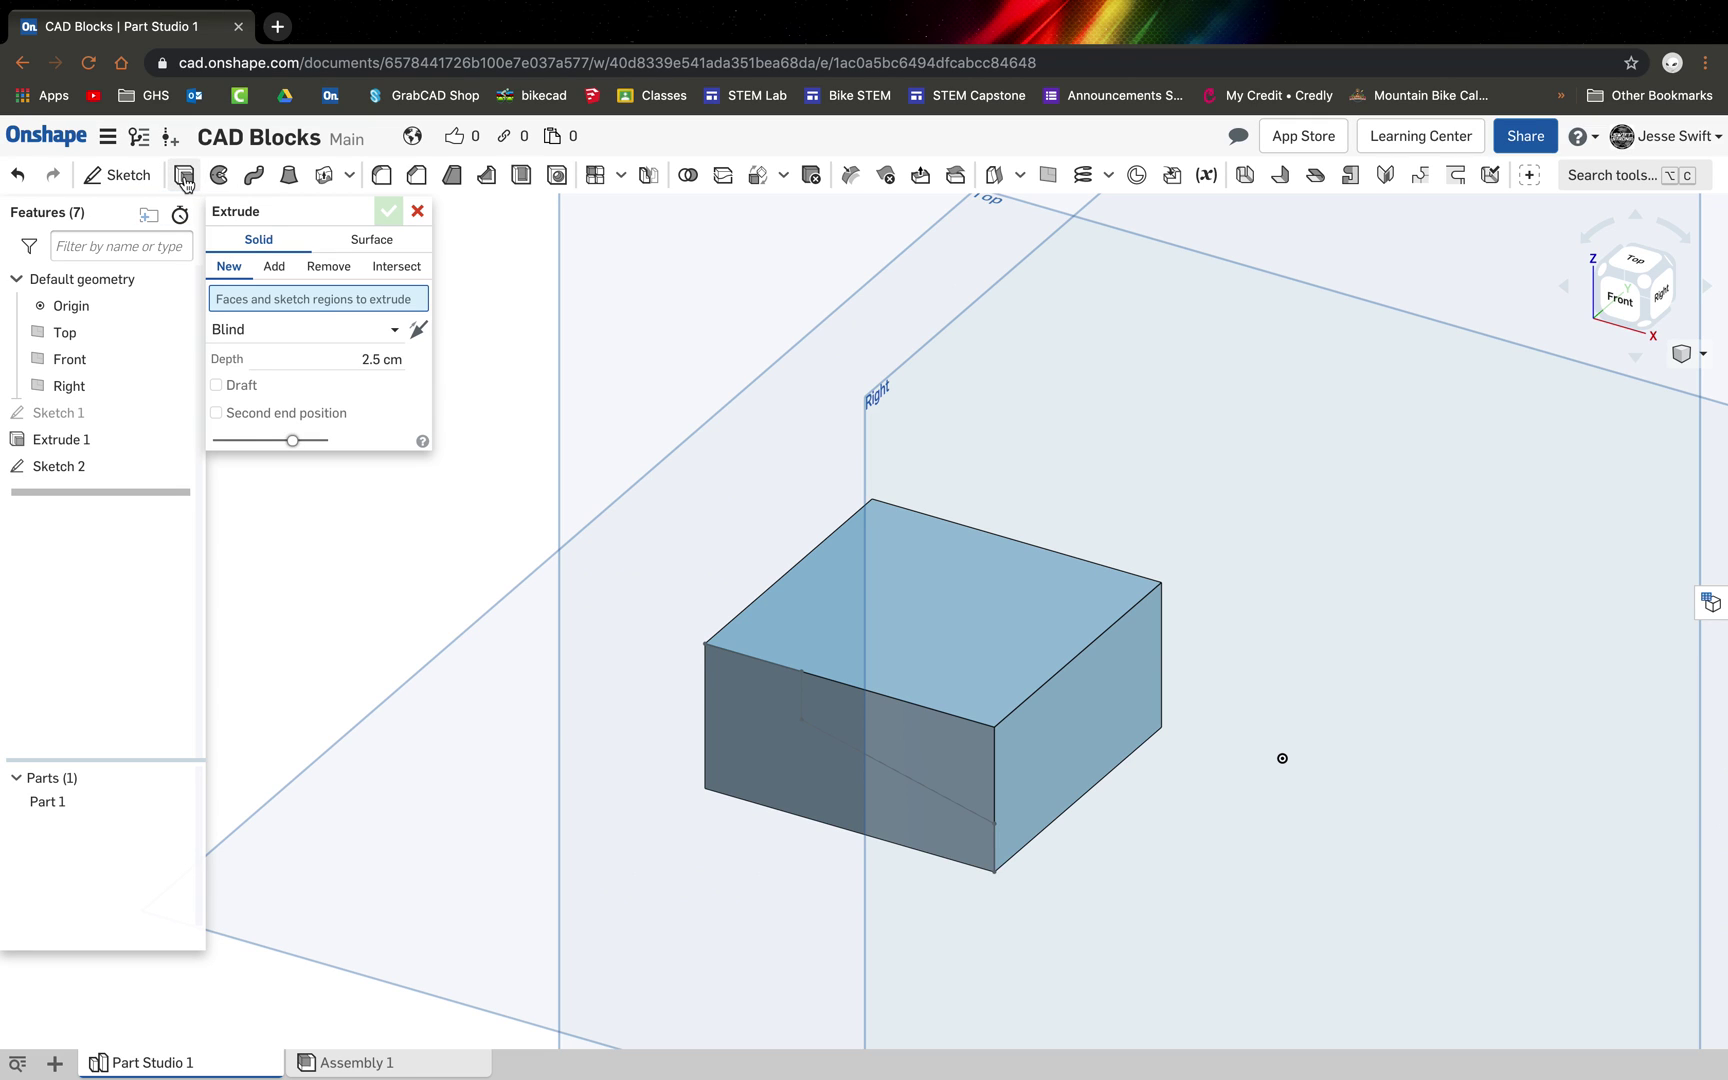
left_click(897, 755)
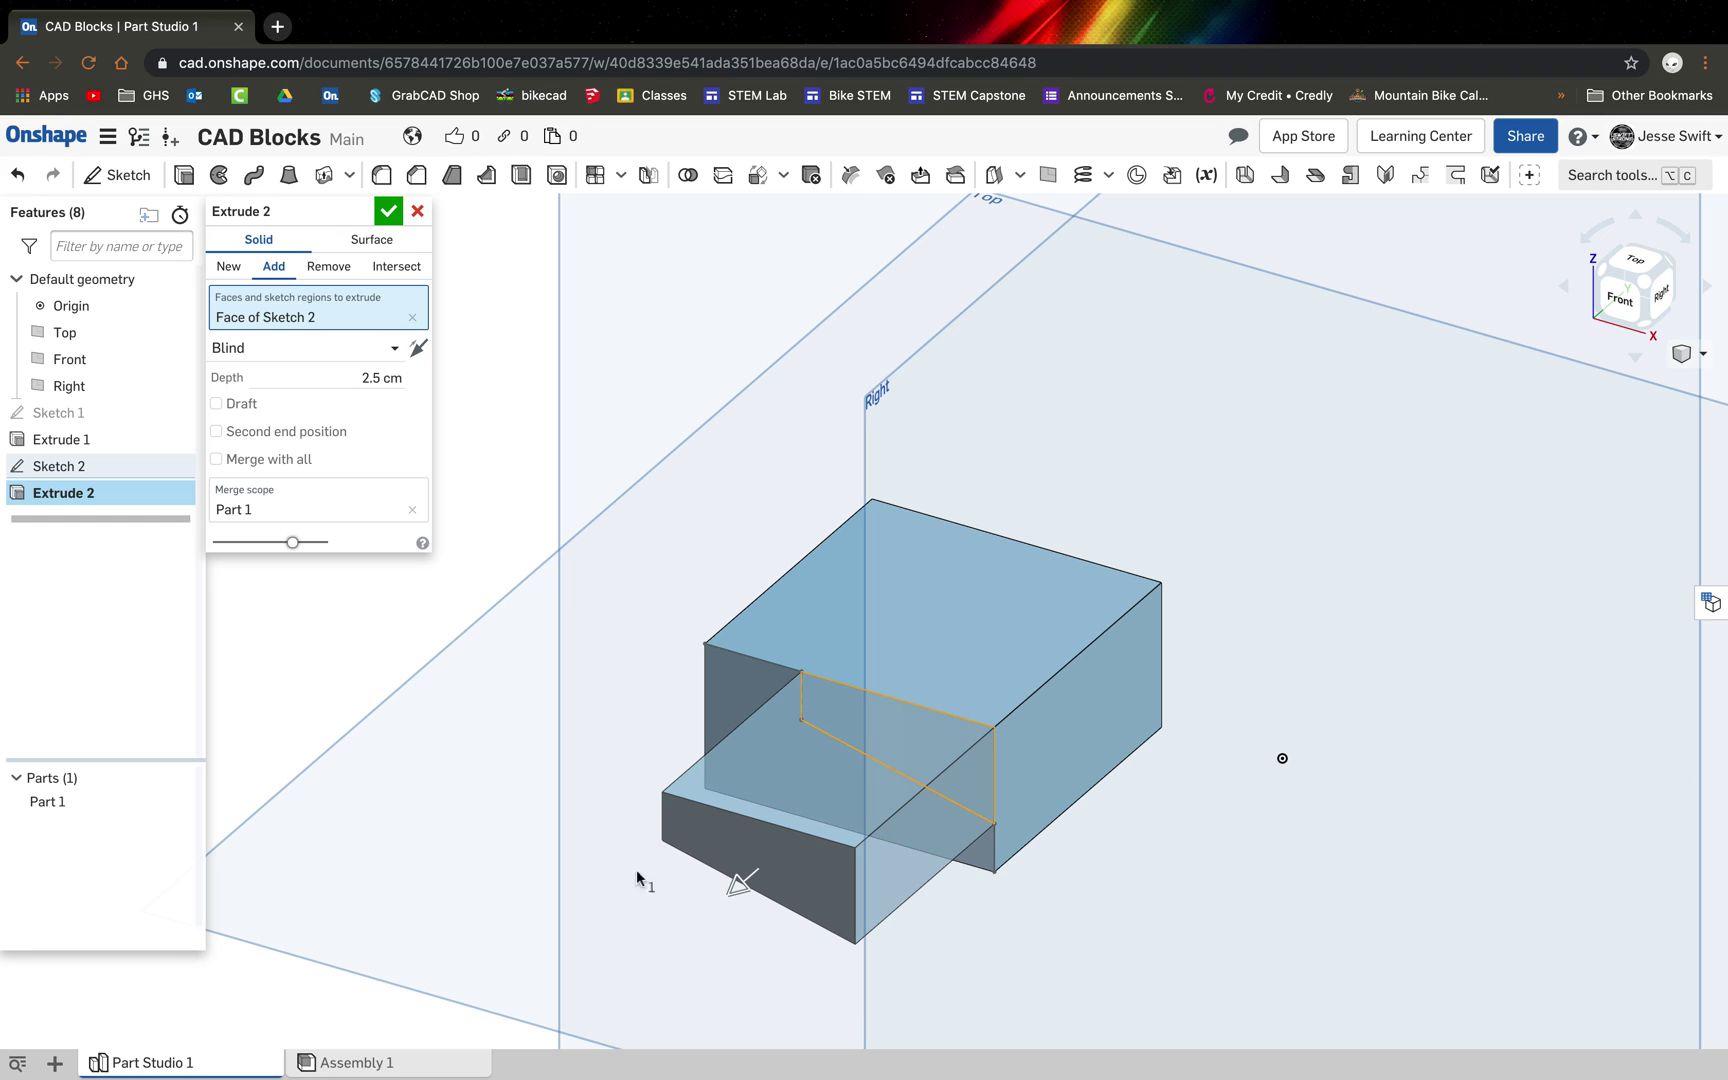
left_click(328, 272)
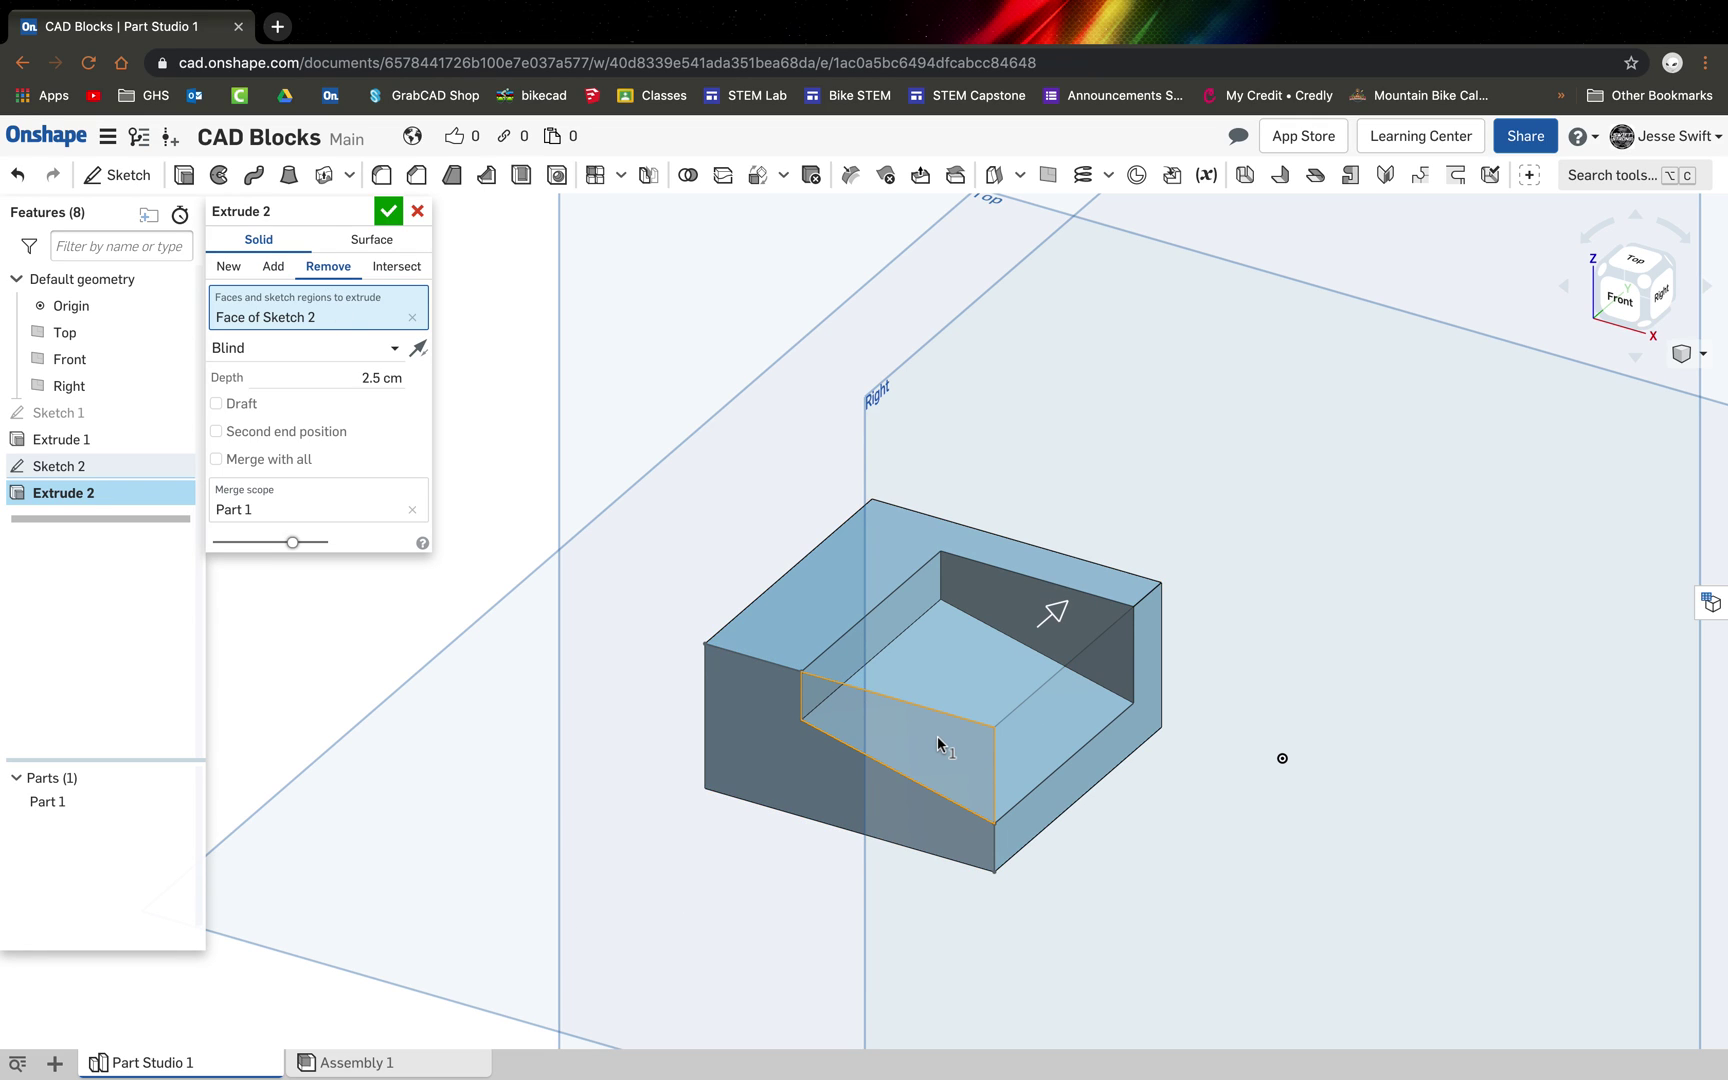
left_click(309, 356)
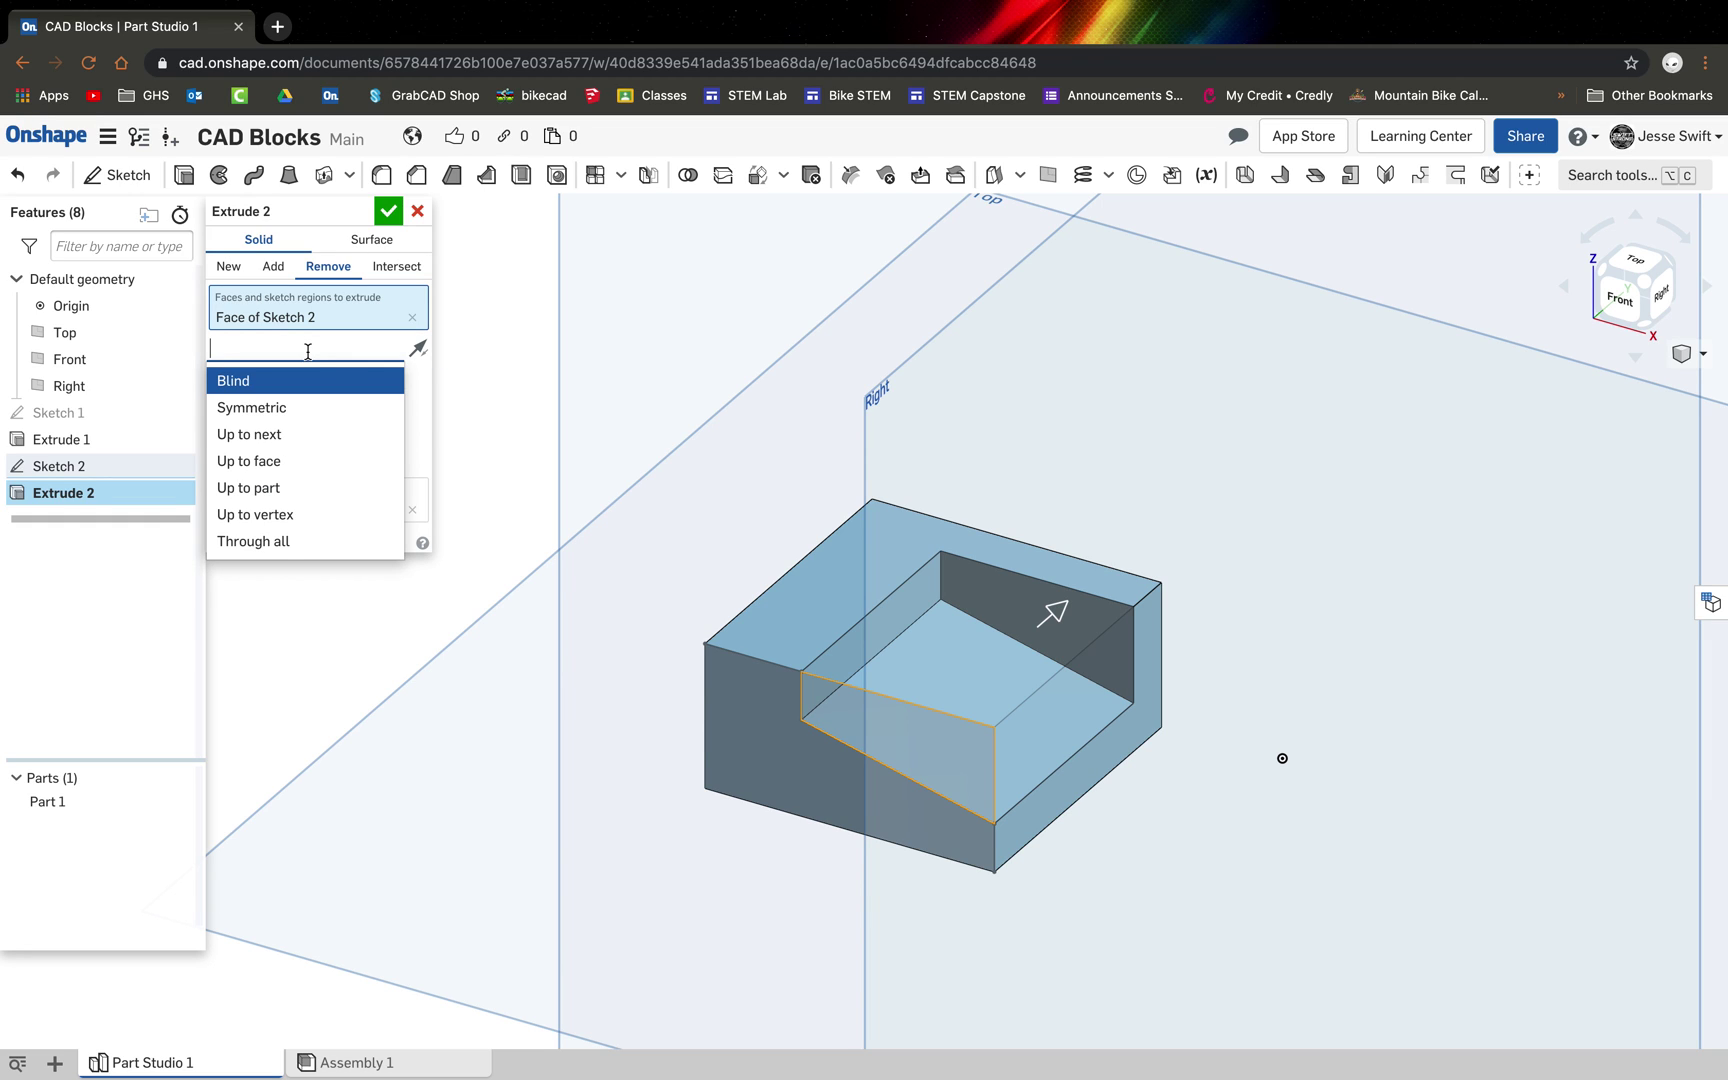
key("Return")
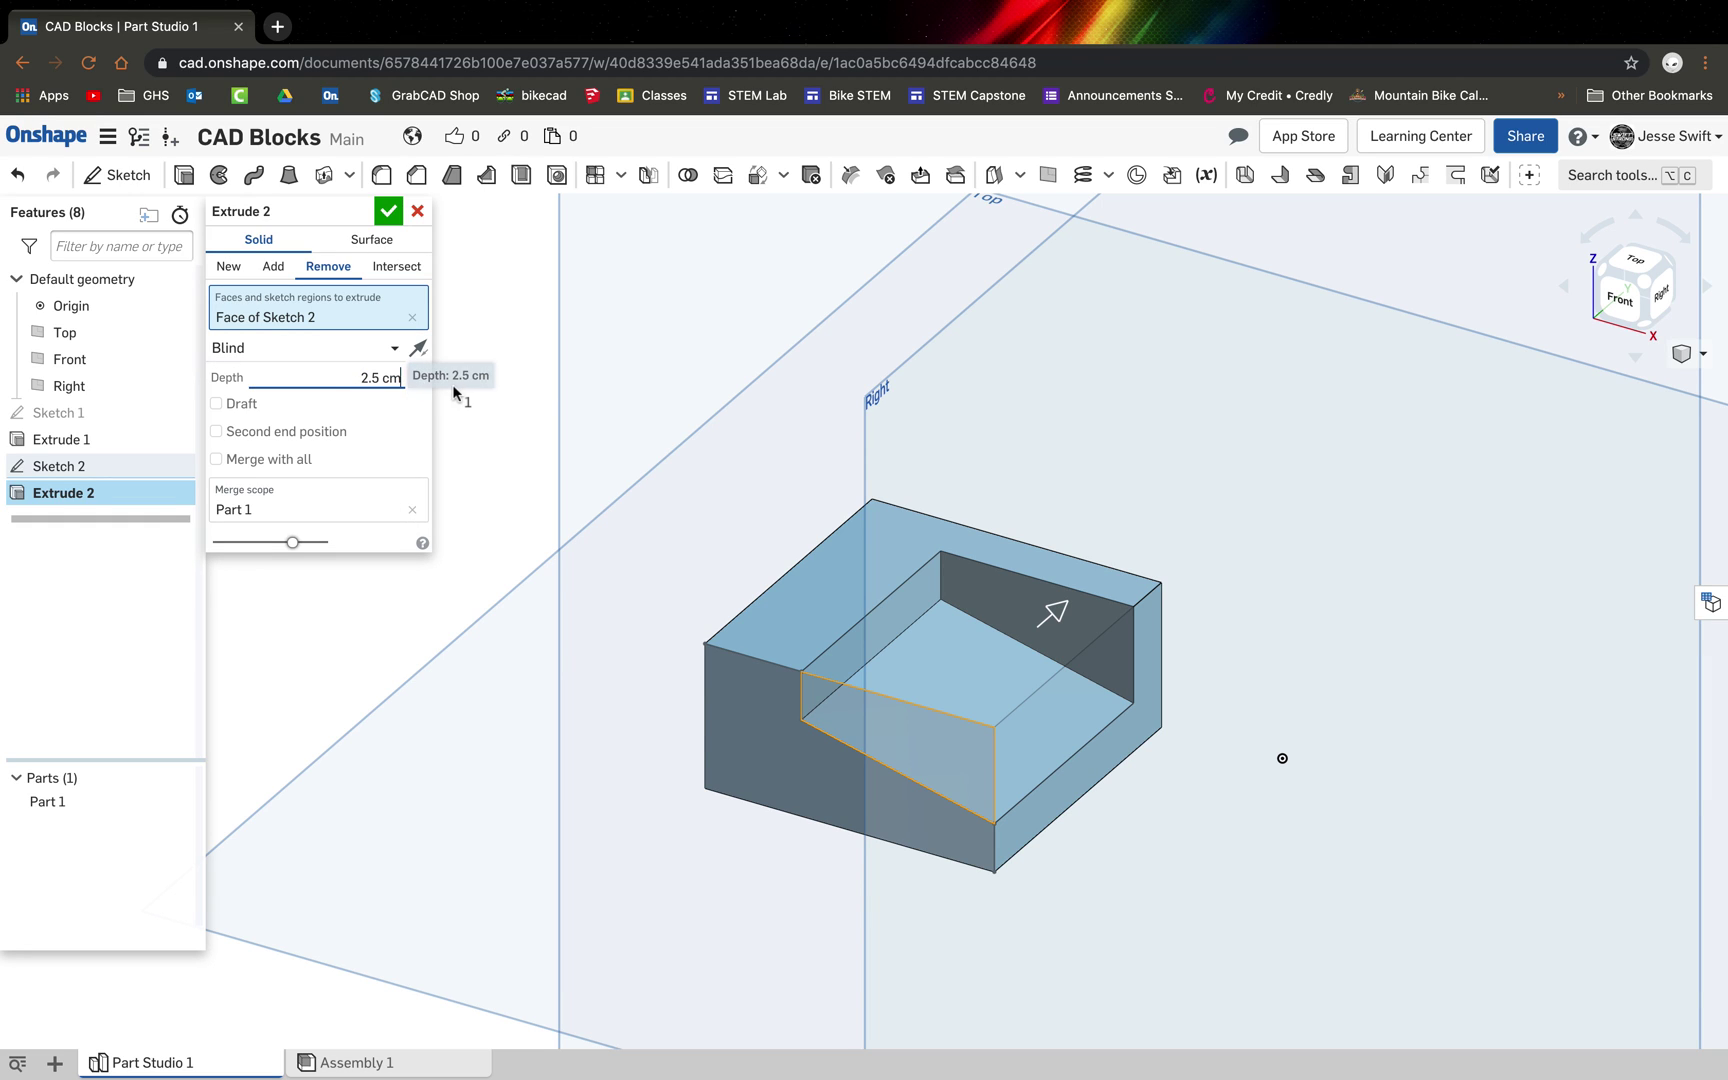
Set the cut depth to 3 cm, then change the end type to Up to next and apply
left_click_drag(338, 374, 487, 378)
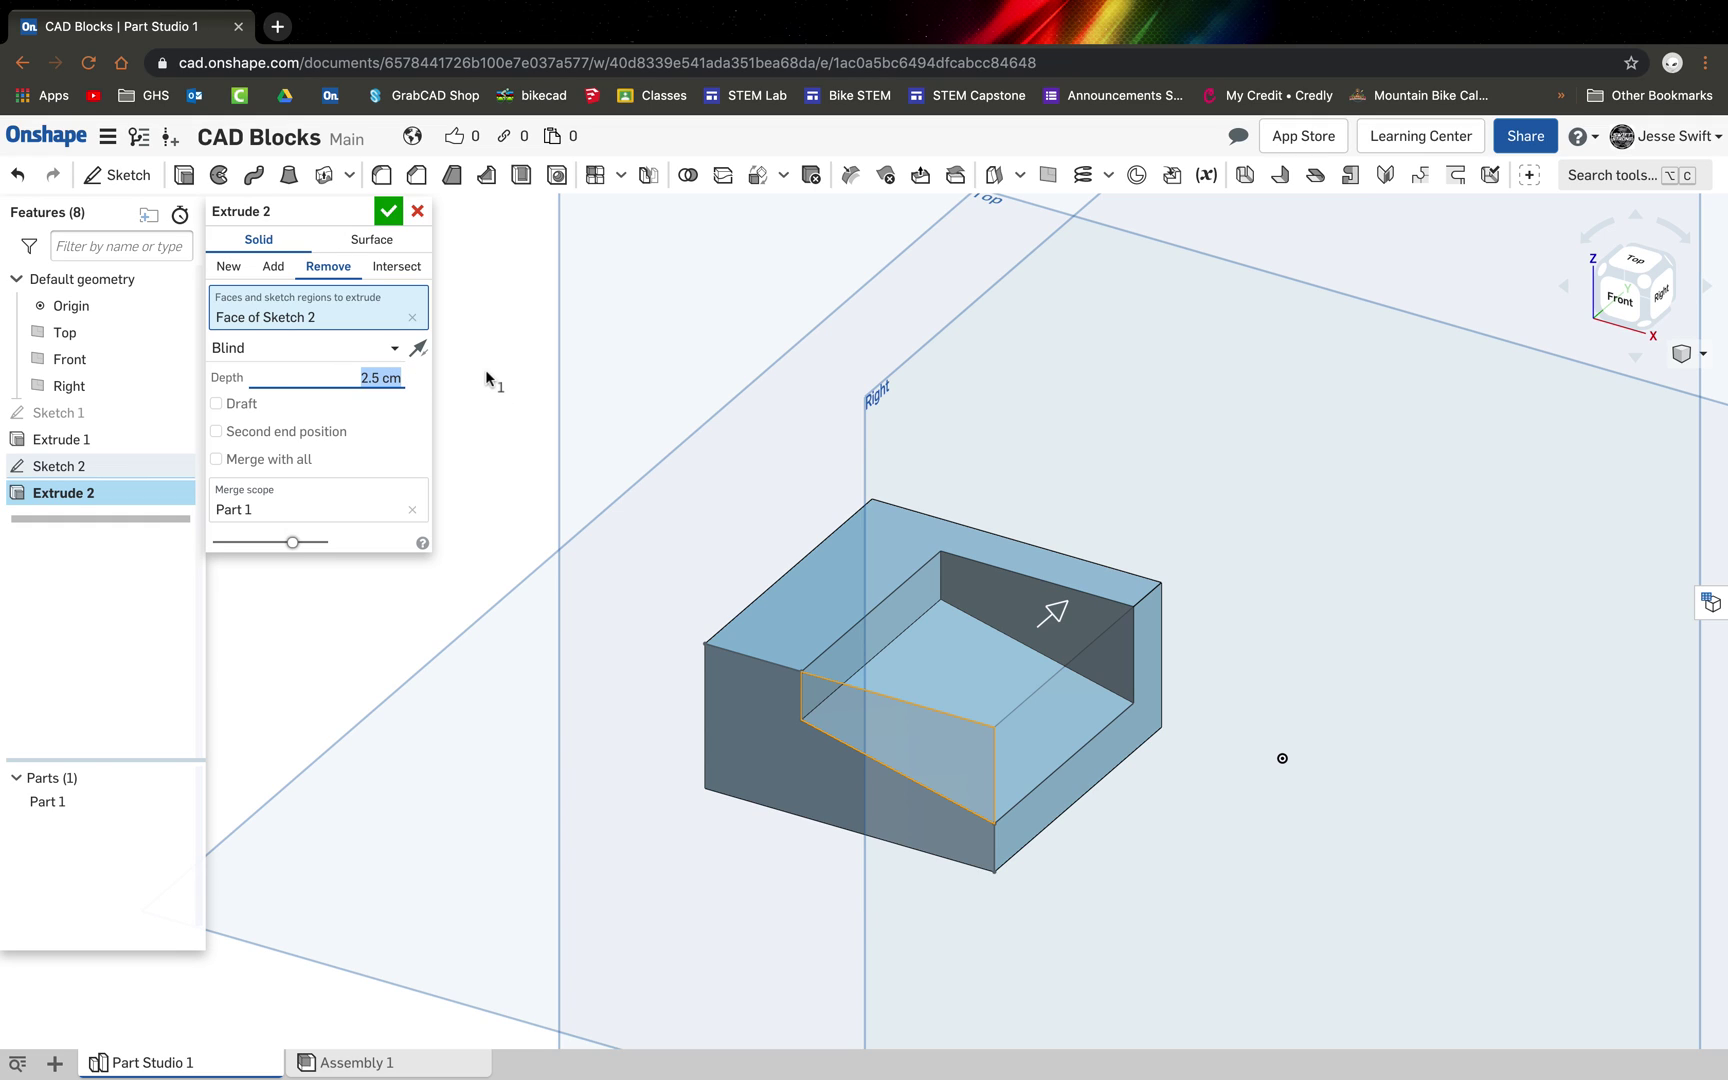
type("3")
key("Return")
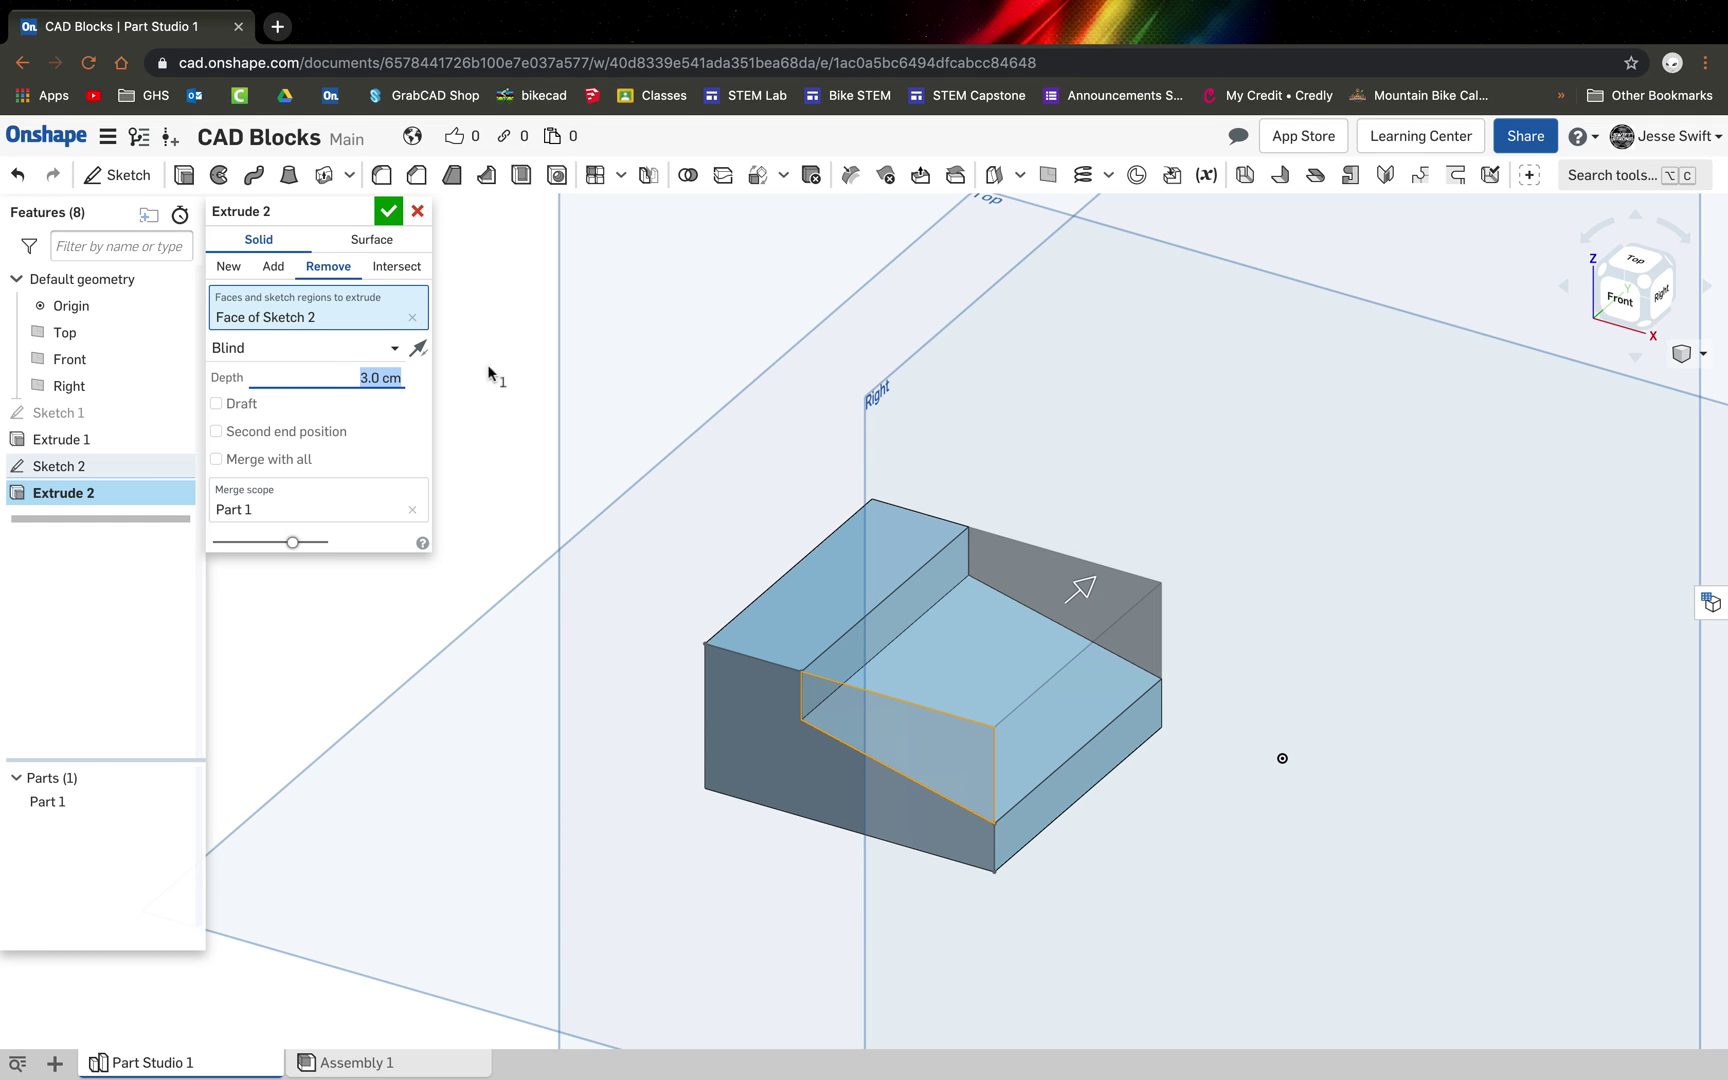
left_click(246, 349)
left_click(249, 434)
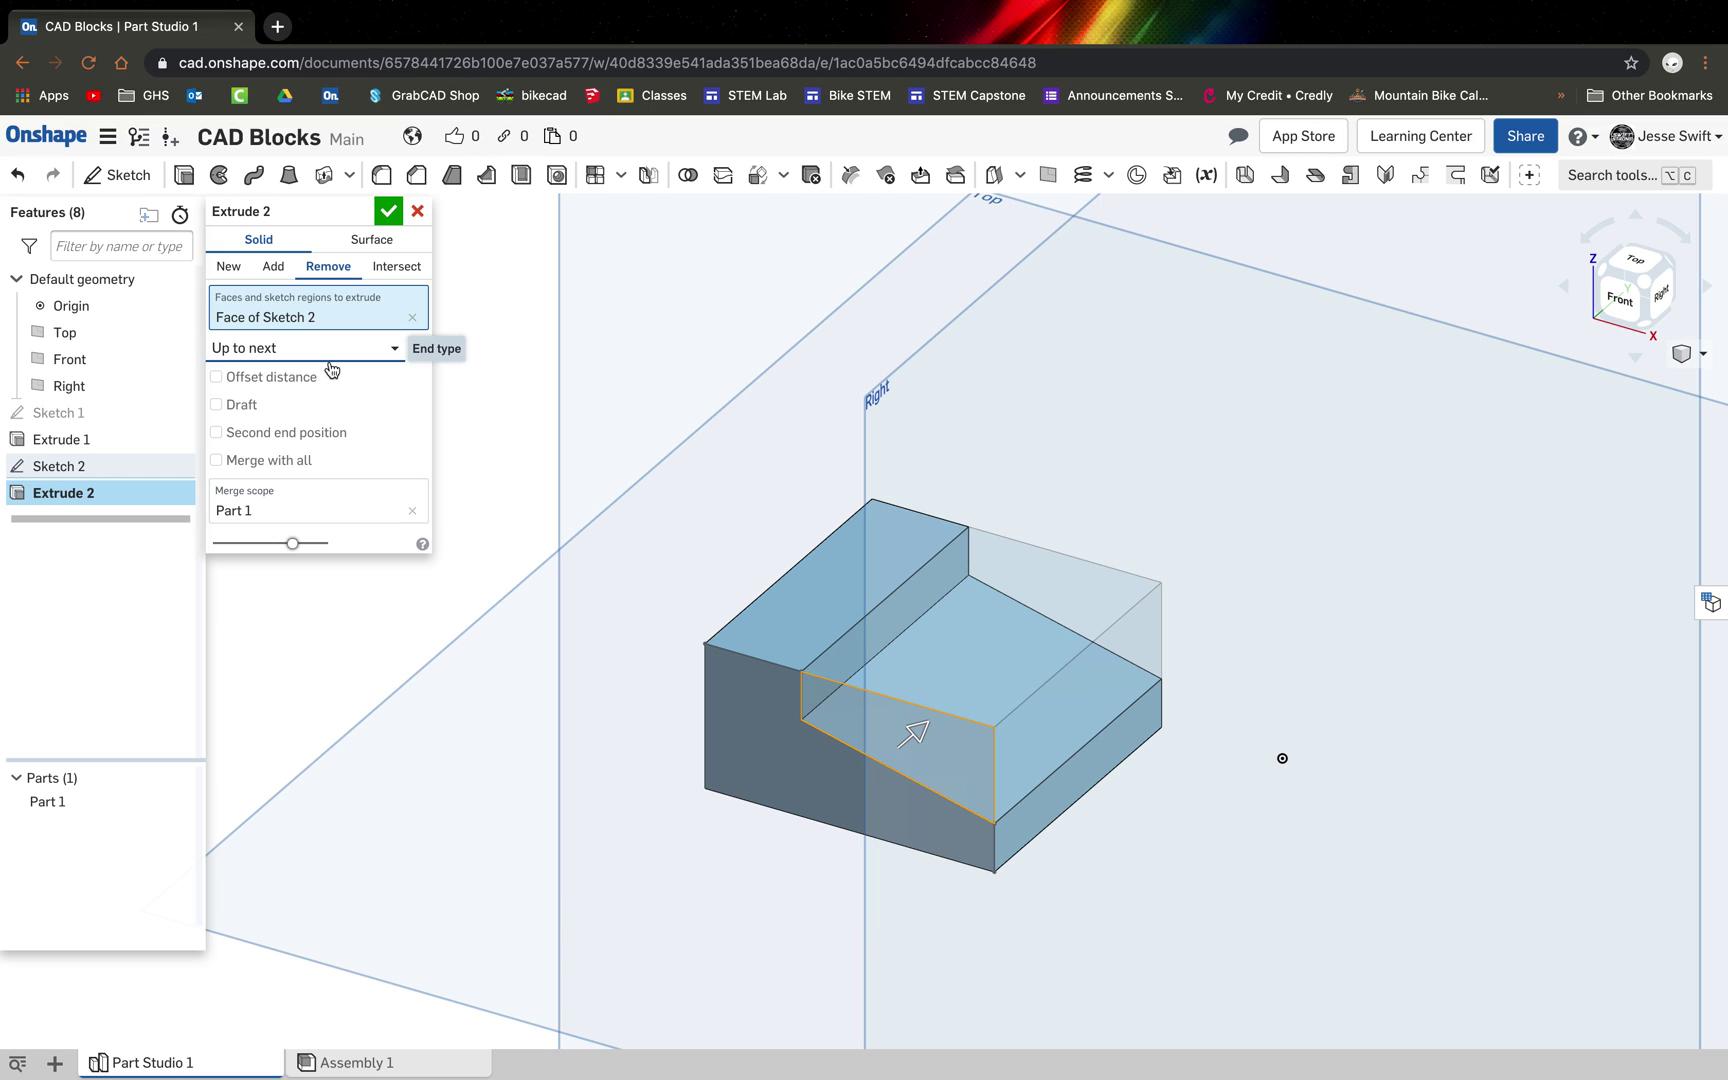
left_click(390, 217)
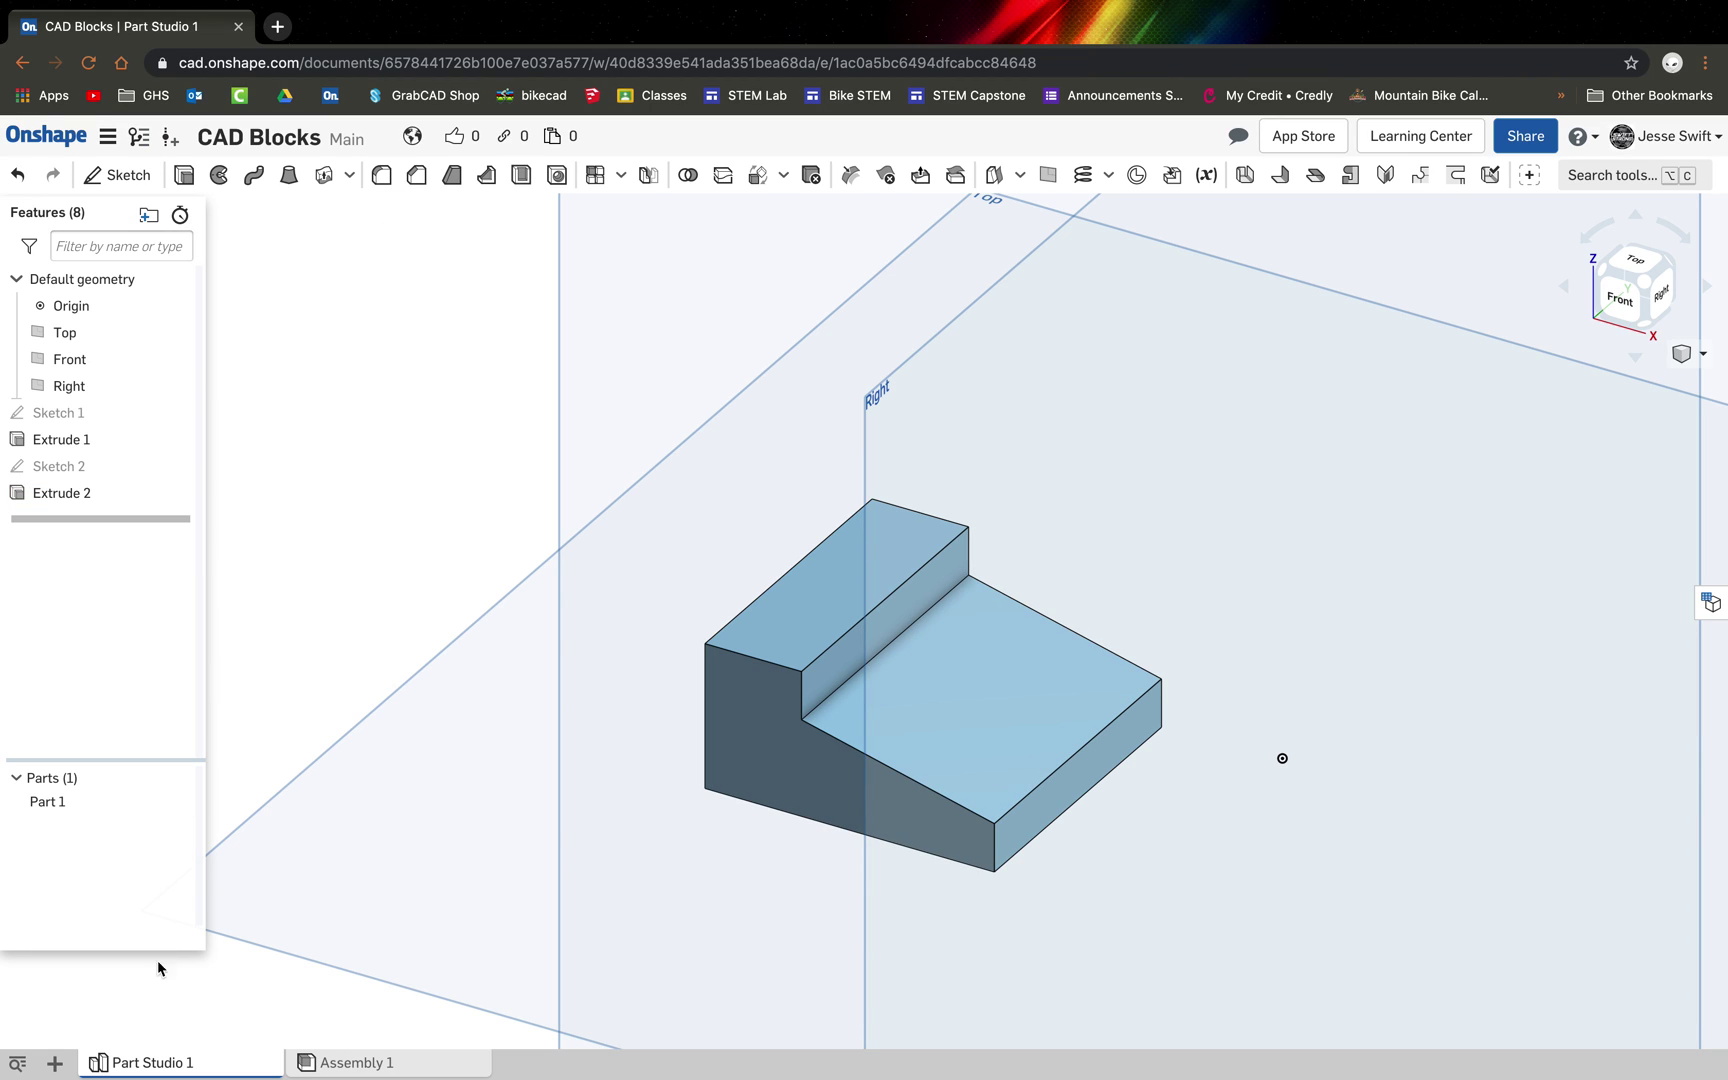
Rename Part Studio 1 to 'Block 1'
right_click(173, 1066)
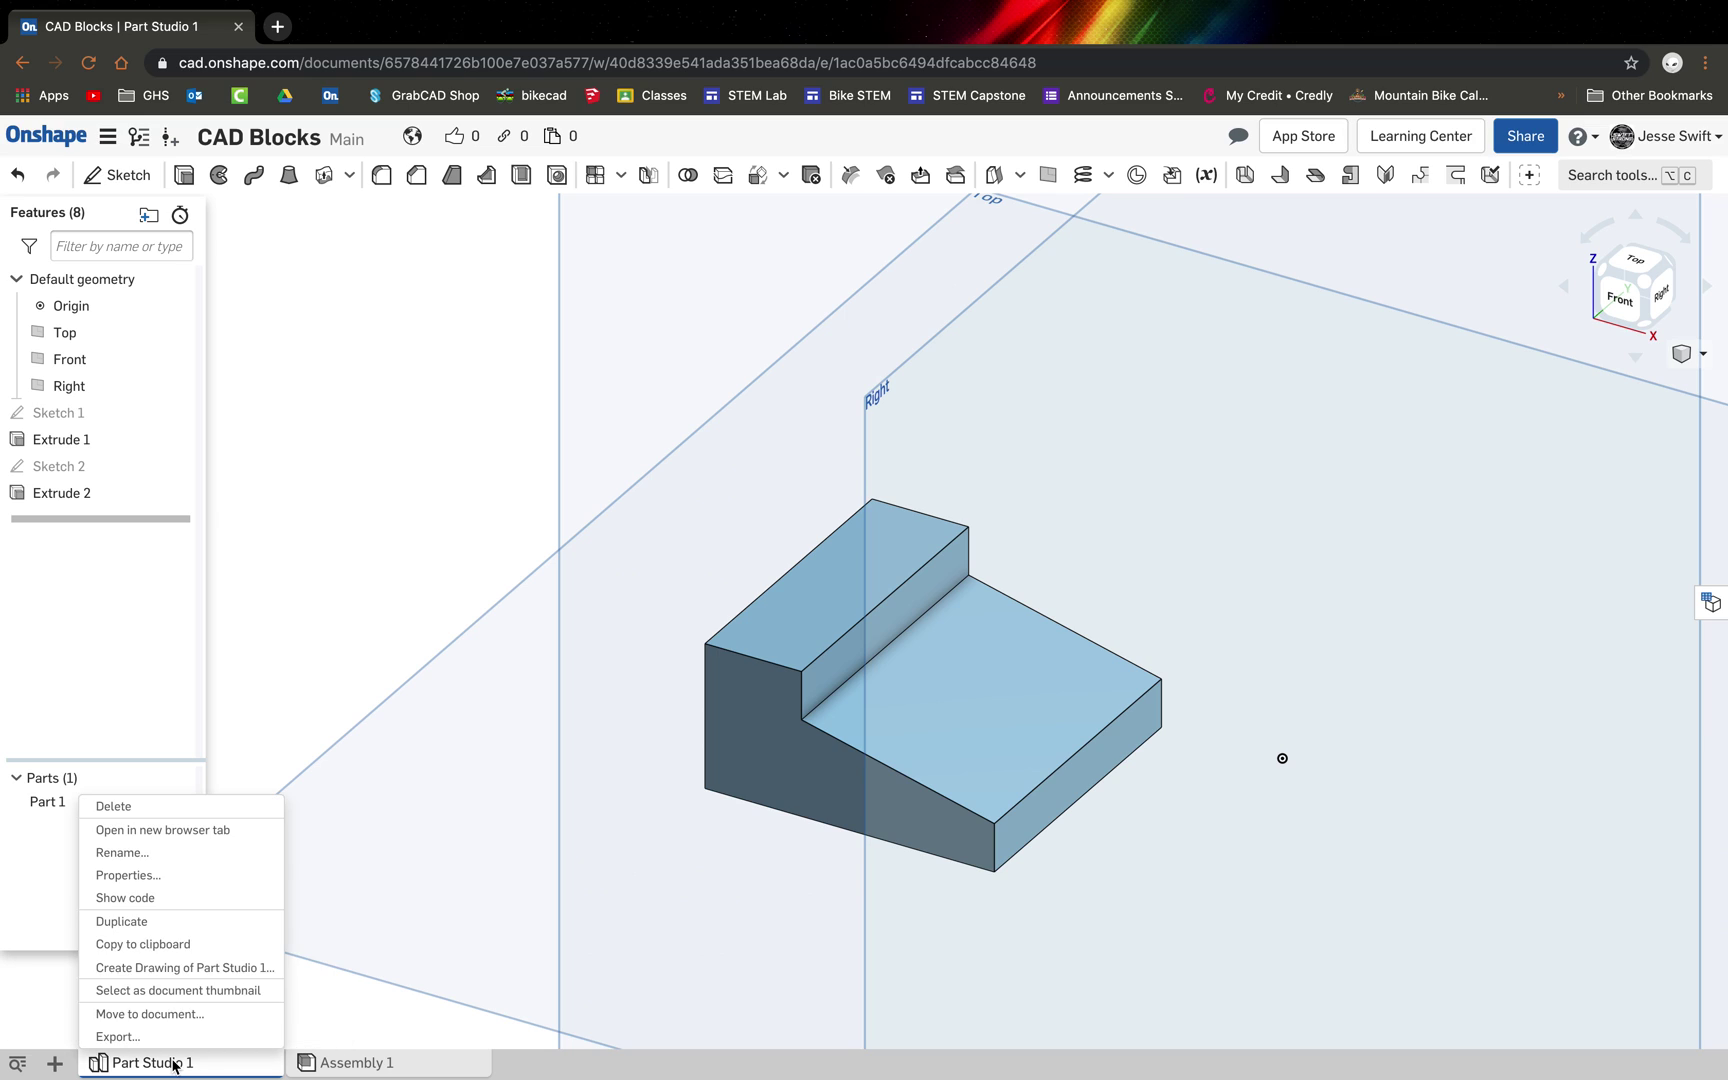
left_click(150, 854)
type("Block")
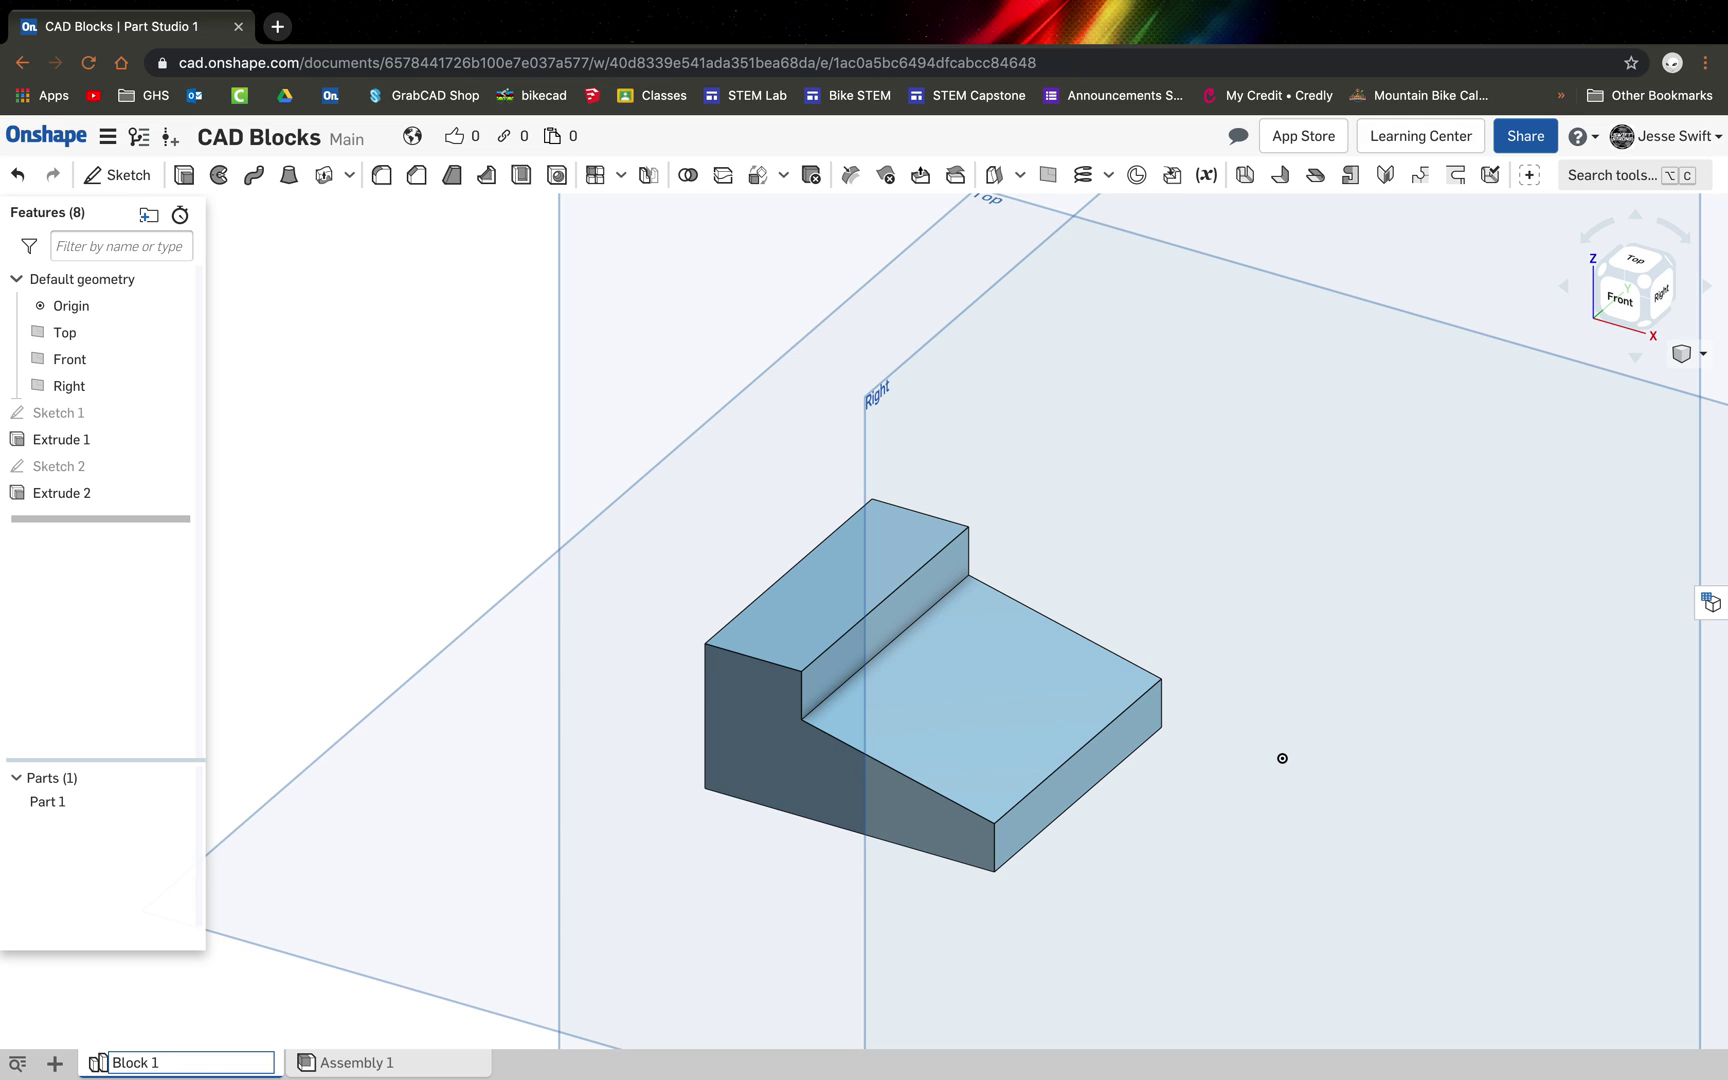
key("Return")
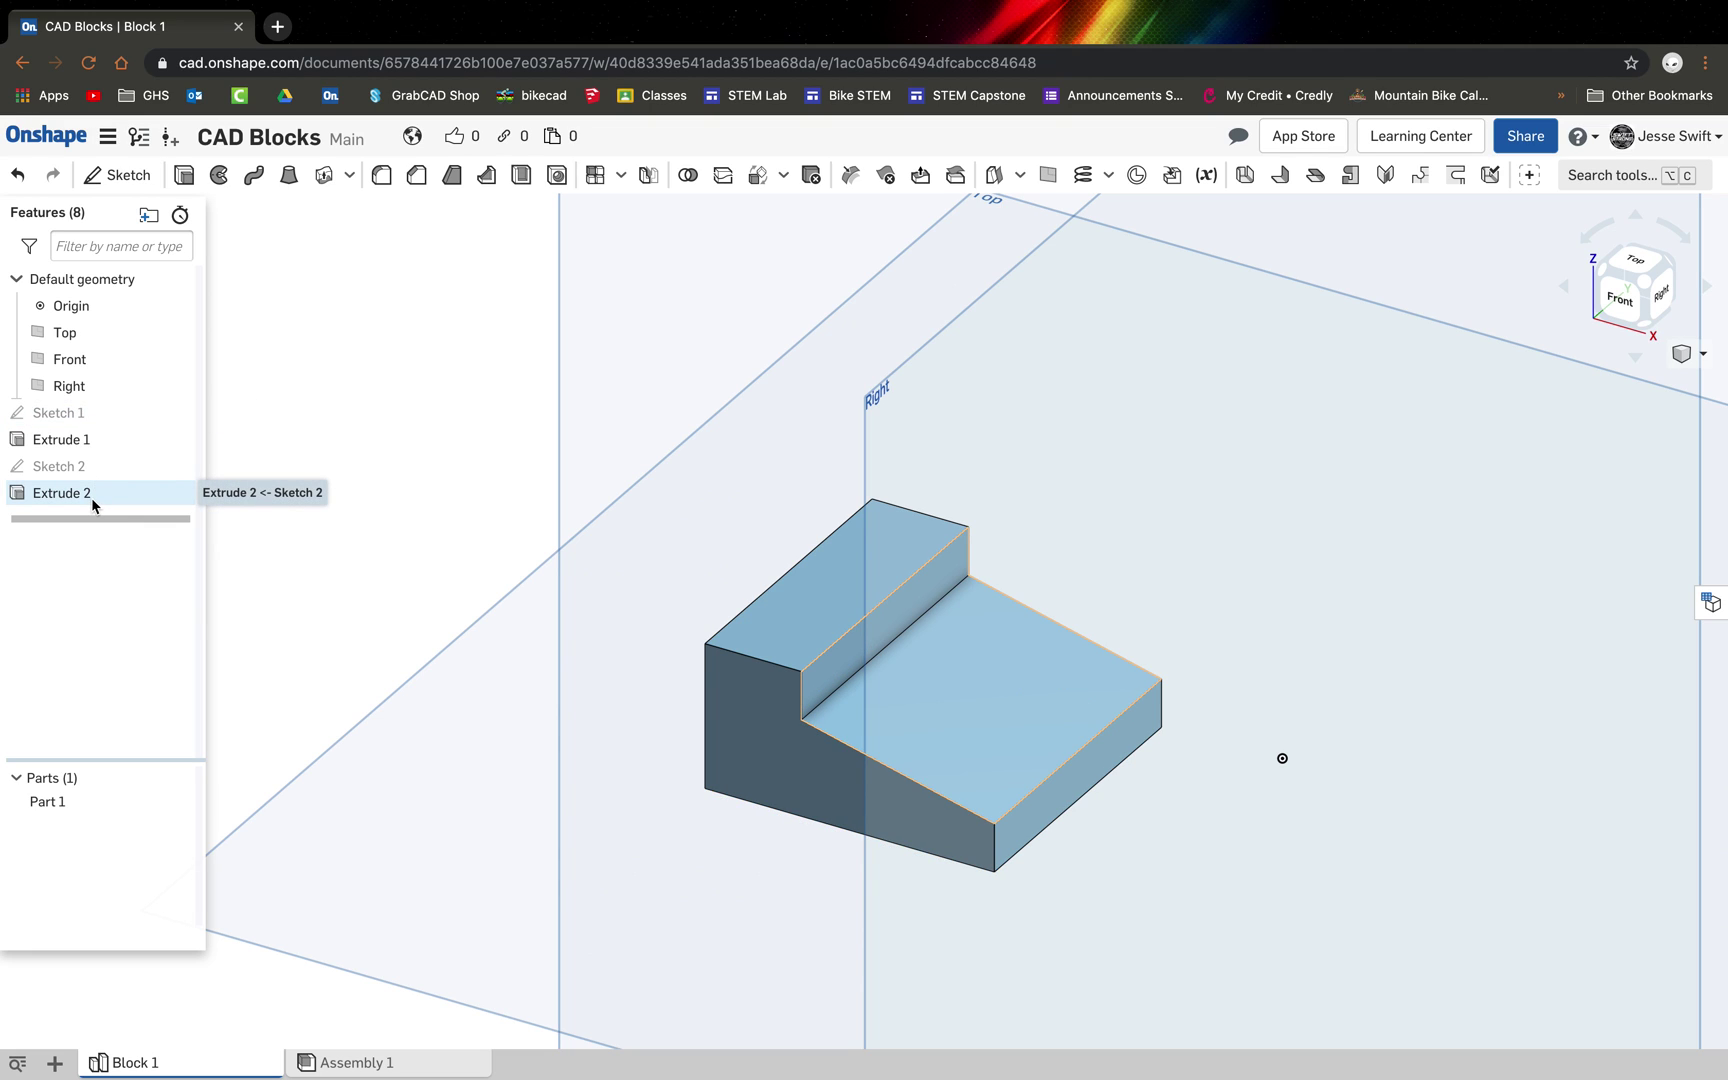
Add a new Part Studio to the CAD Blocks document
left_click(54, 1062)
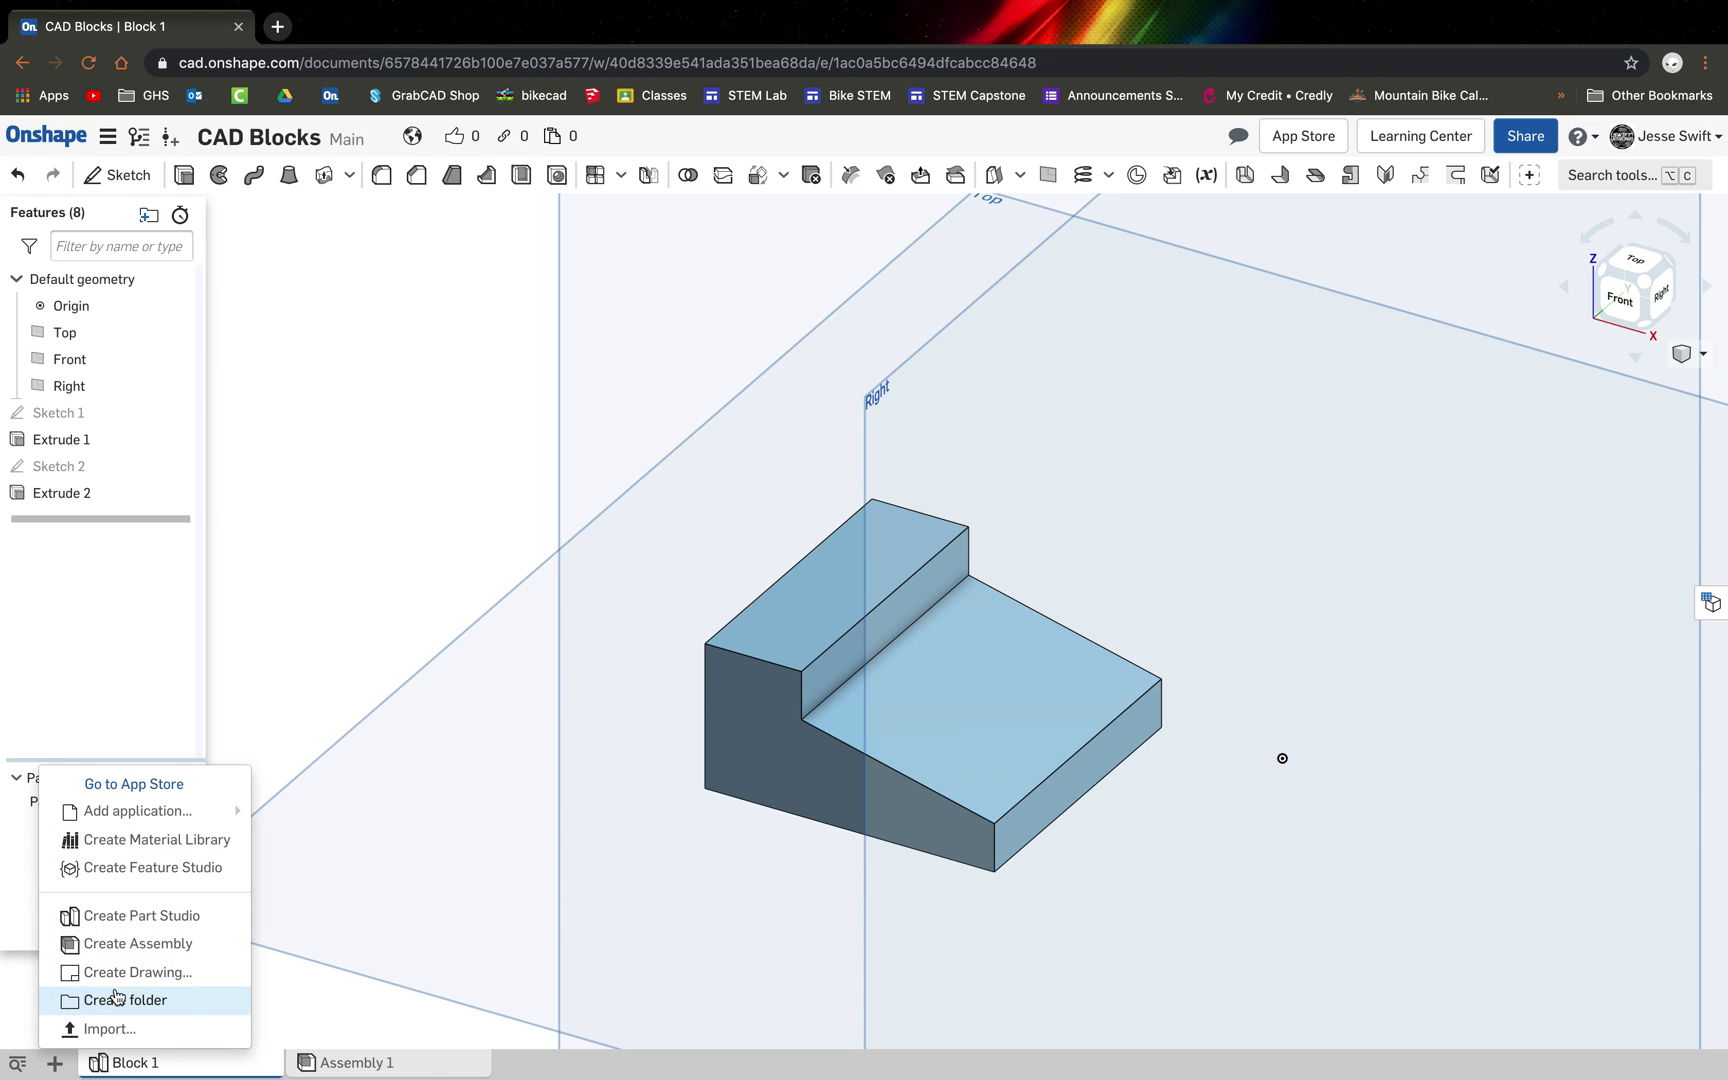
left_click(140, 914)
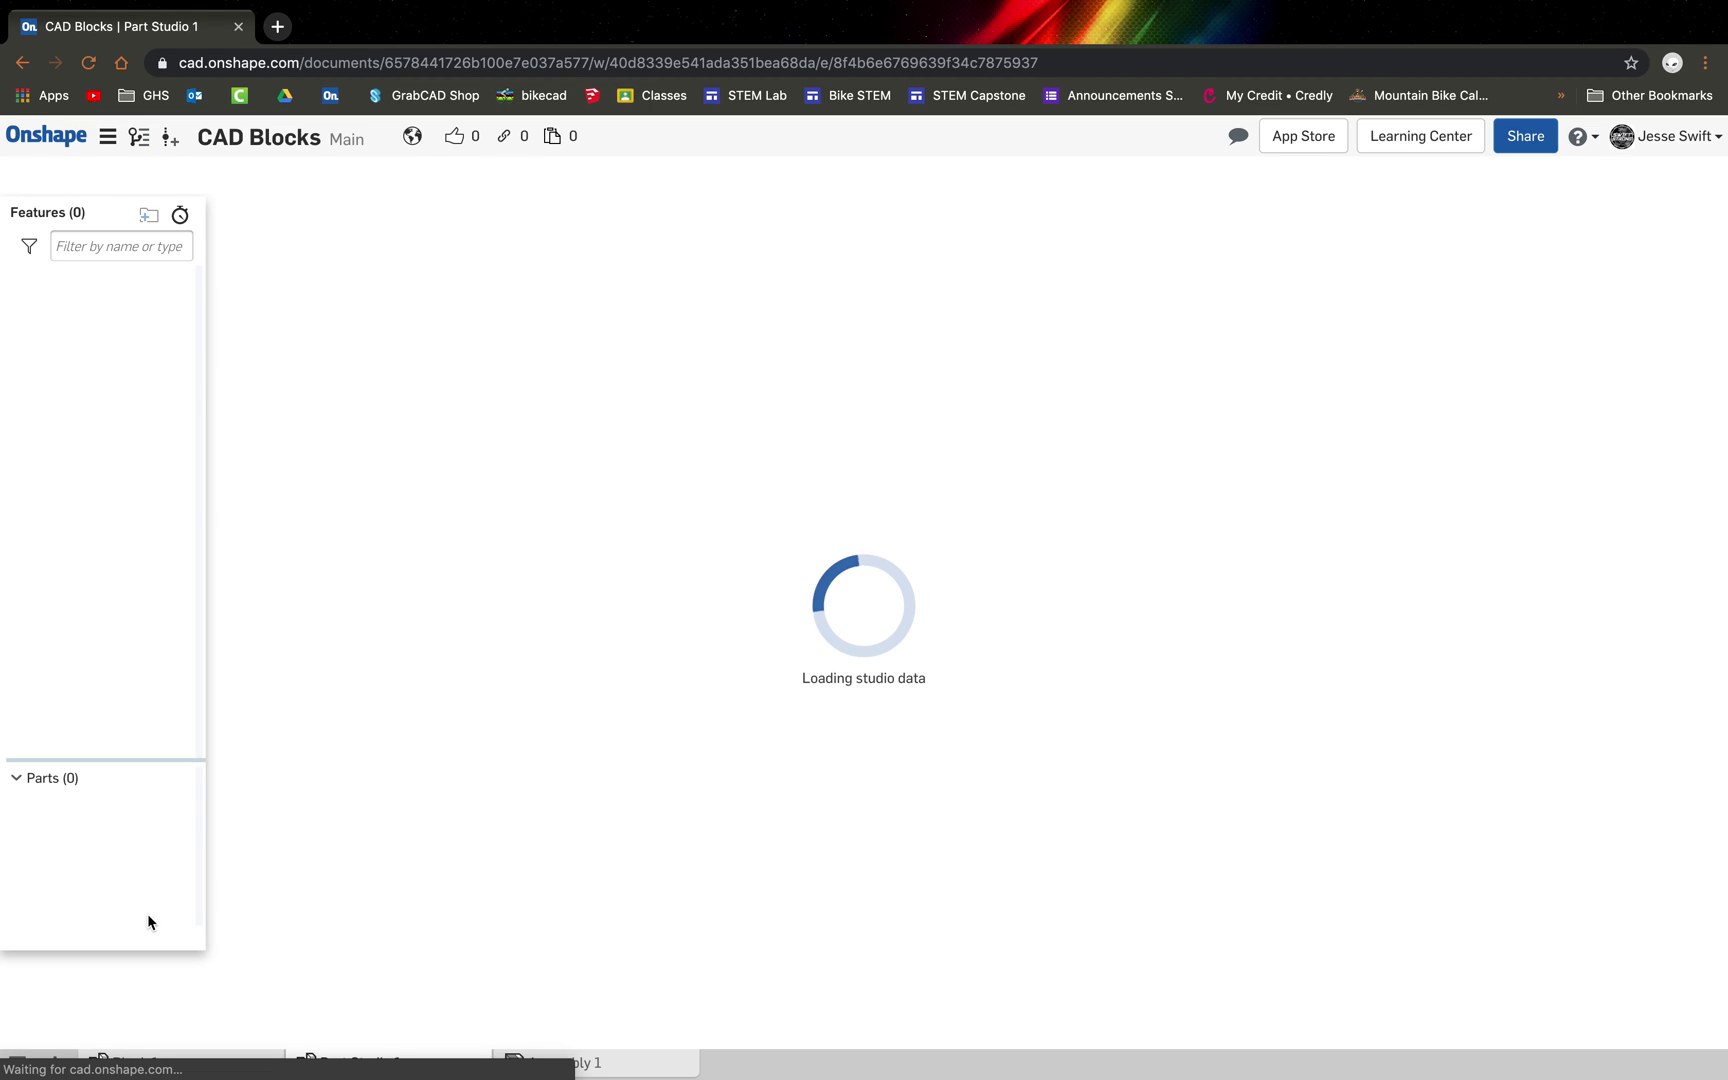